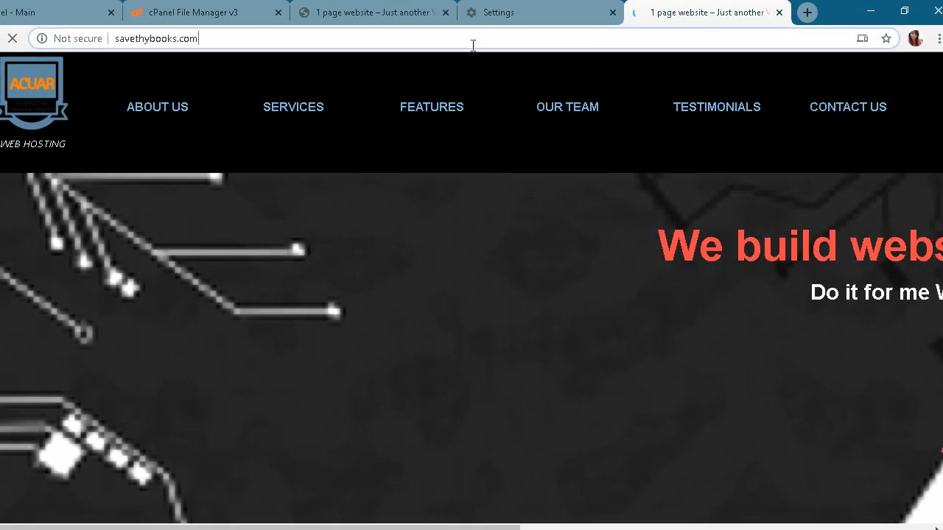
pyautogui.click(474, 45)
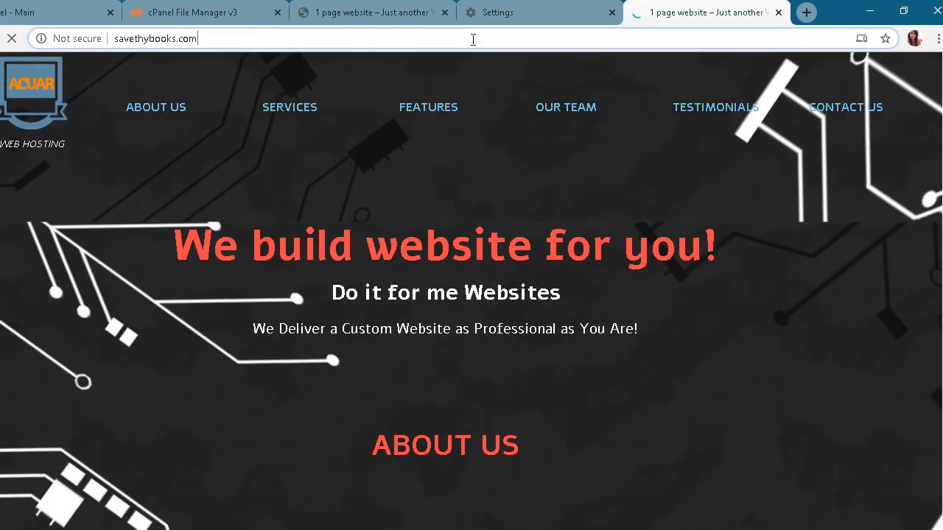
# Load the admin login page at savethybooks.com/wp-admin
pyautogui.write('/wp')
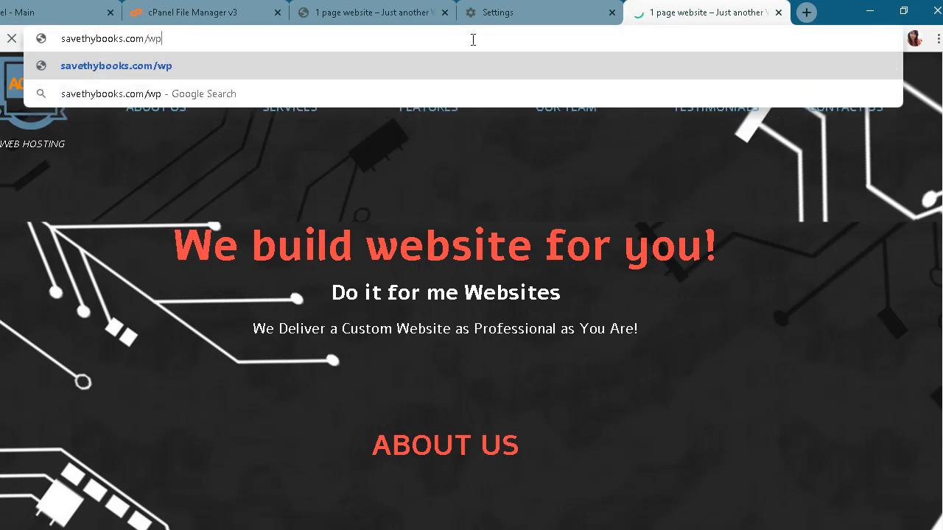
pyautogui.press('BackSpace')
pyautogui.press('BackSpace')
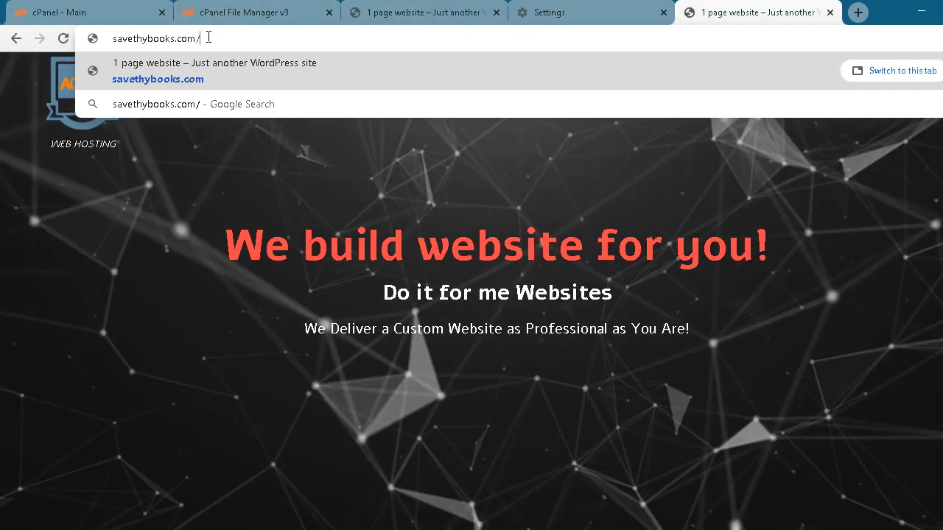
pyautogui.write('wp-admin')
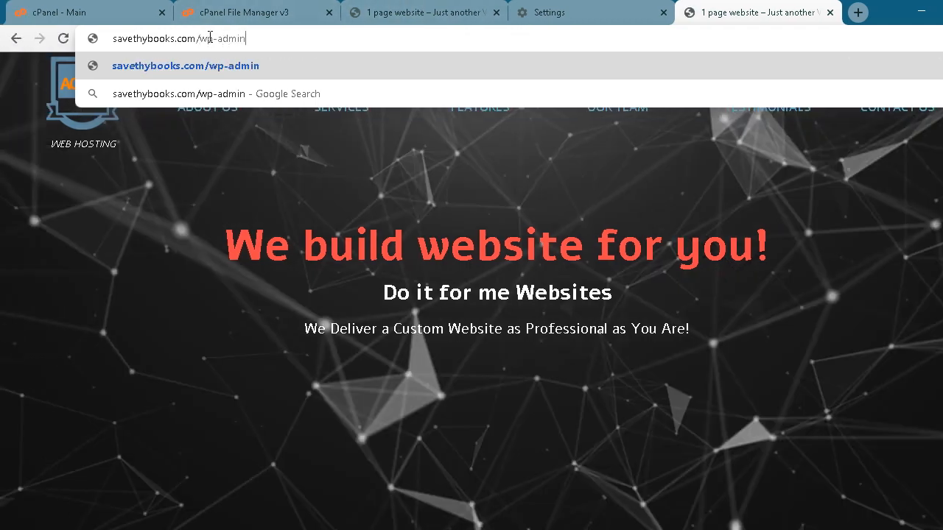
pyautogui.press('Return')
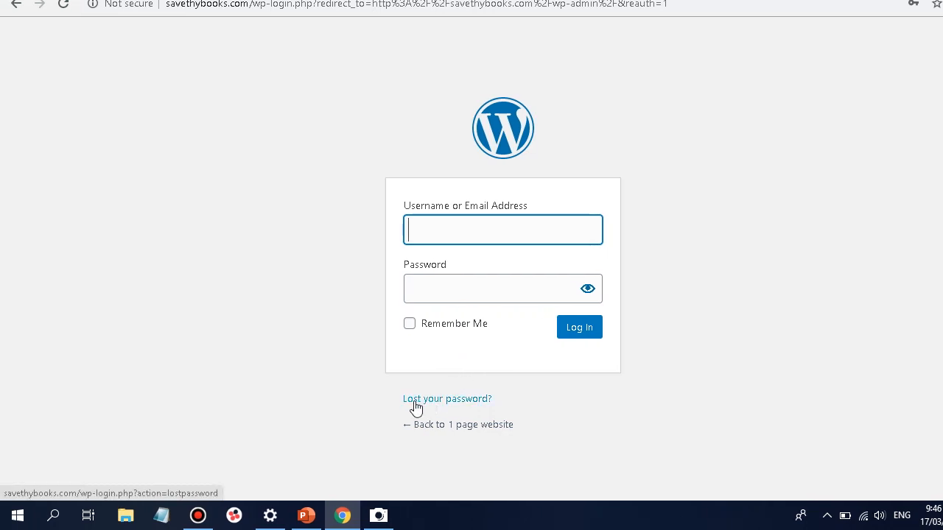
# Request a new password for the admin account using its e-mail address
pyautogui.click(416, 401)
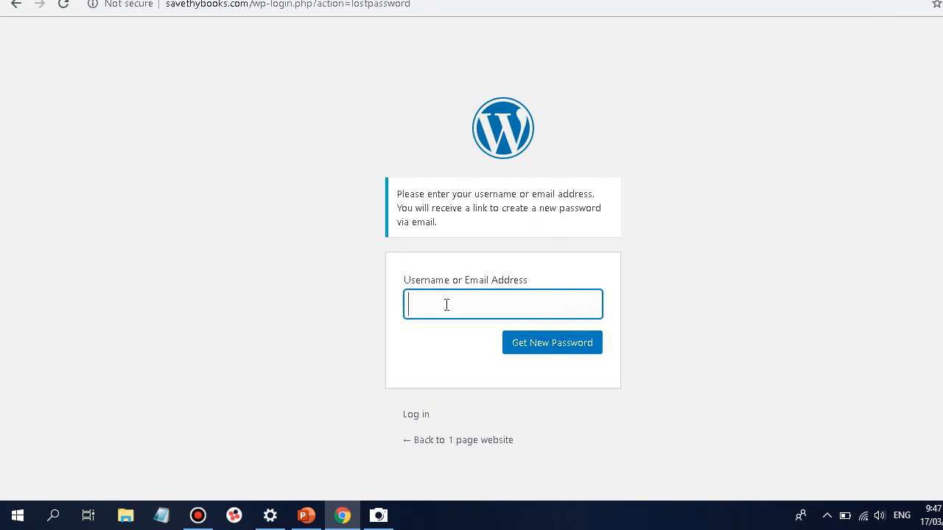
pyautogui.write('cac')
pyautogui.press('BackSpace')
pyautogui.press('BackSpace')
pyautogui.press('BackSpace')
pyautogui.press('BackSpace')
pyautogui.press('BackSpace')
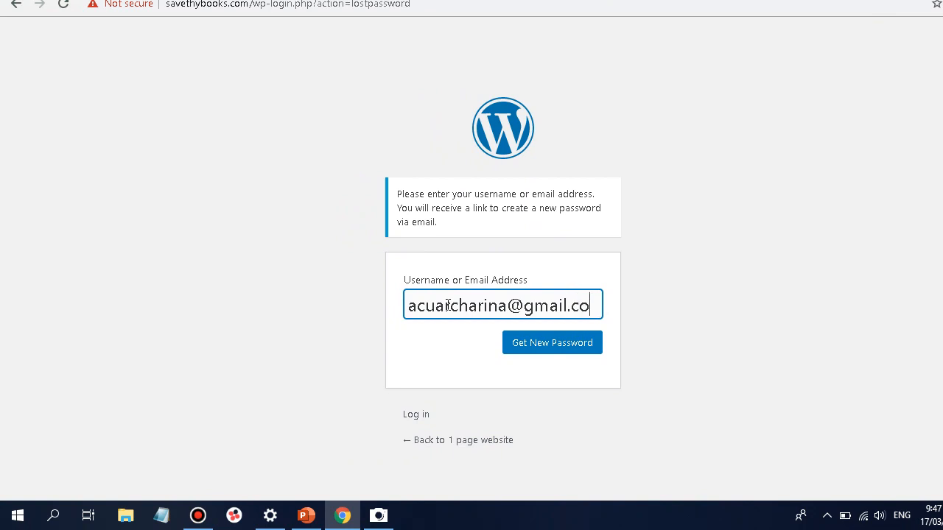
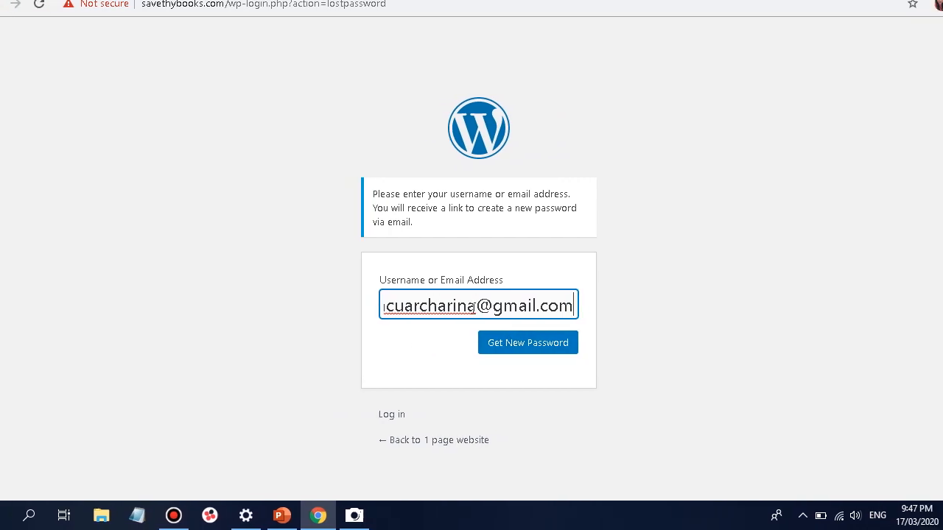
pyautogui.click(484, 349)
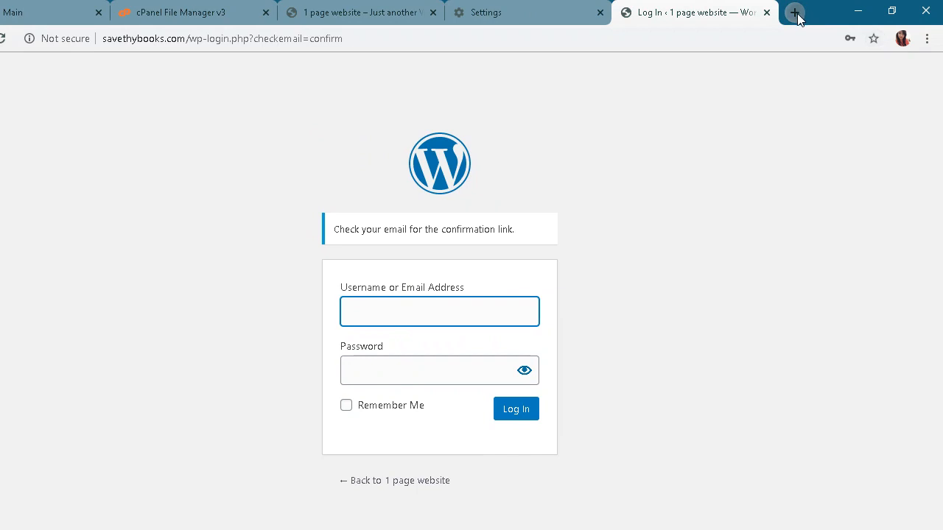
# Open gmail.com in a new tab and switch to the second Google account's inbox
pyautogui.click(796, 13)
pyautogui.write('gmail')
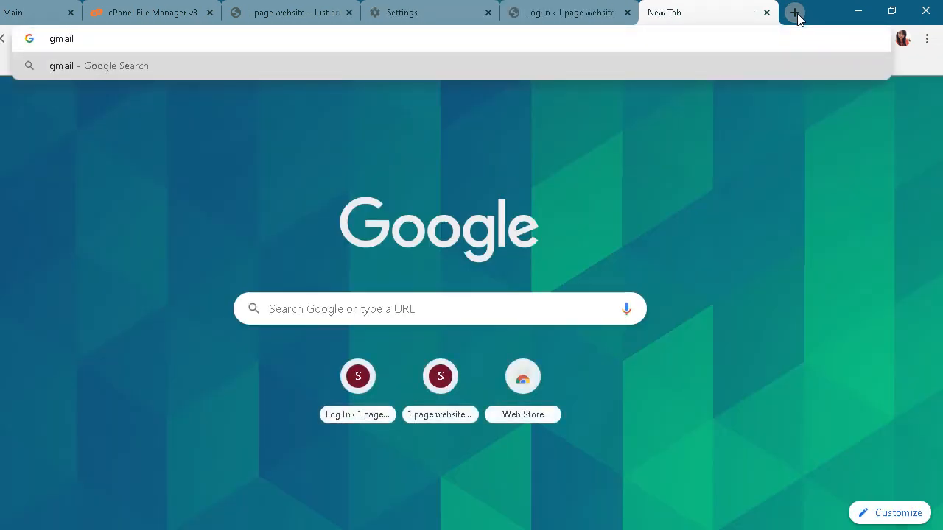
pyautogui.write('.com')
pyautogui.press('Return')
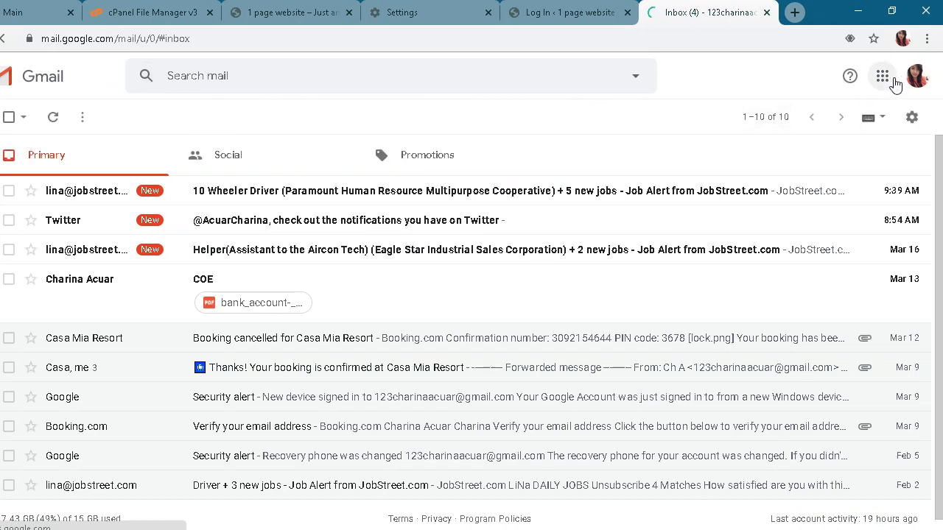
pyautogui.click(915, 76)
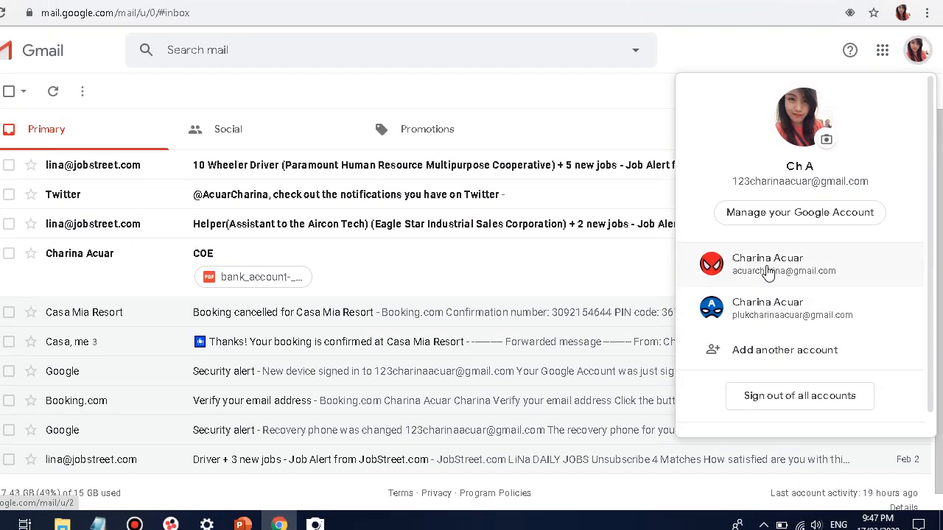
pyautogui.click(765, 271)
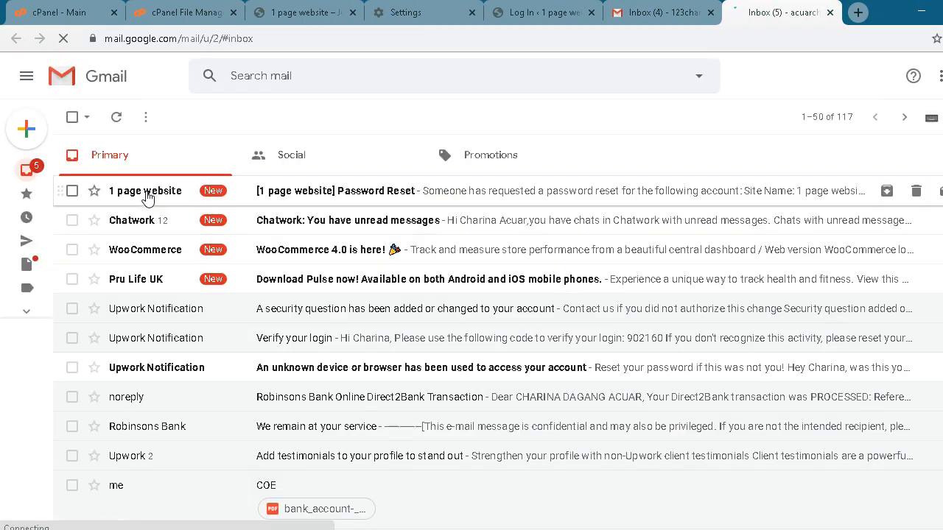
# Open the '[1 page website] Password Reset' message and follow its reset link
pyautogui.click(360, 194)
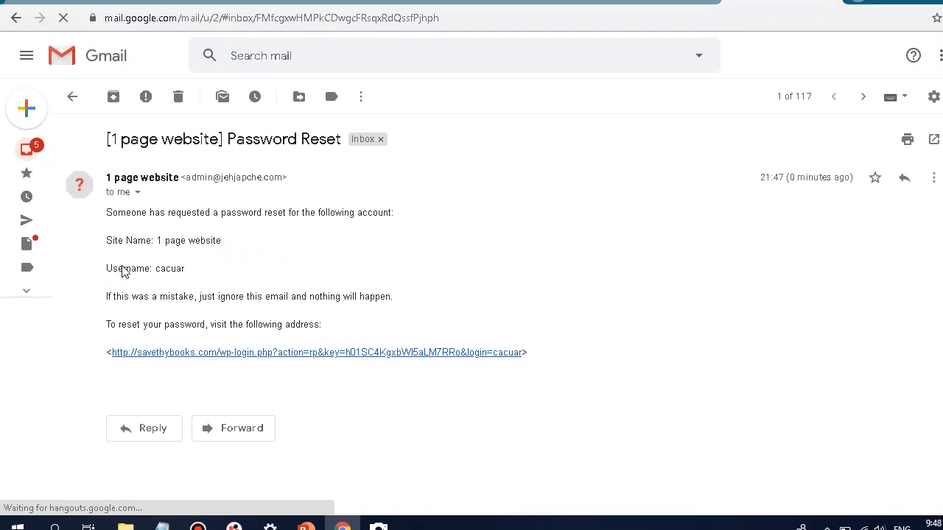
pyautogui.moveTo(153, 276); pyautogui.dragTo(111, 269)
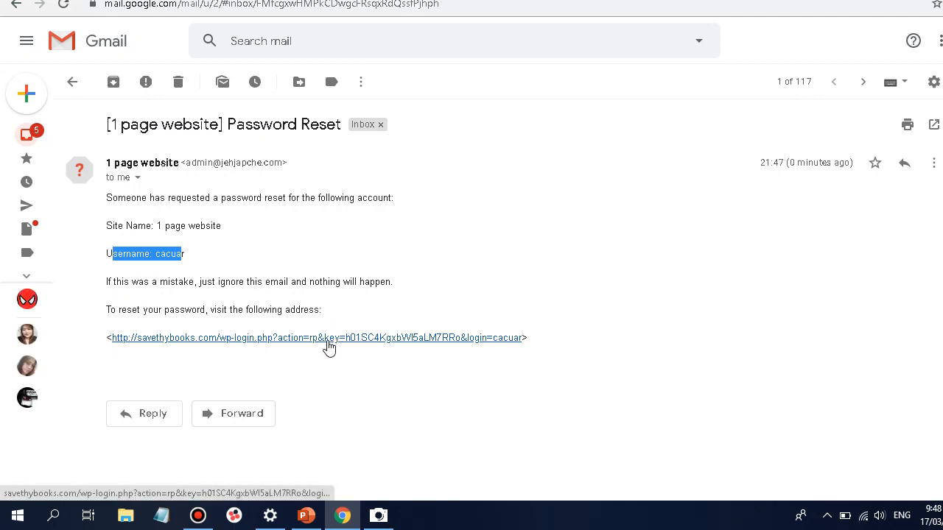
pyautogui.moveTo(538, 345); pyautogui.dragTo(110, 335)
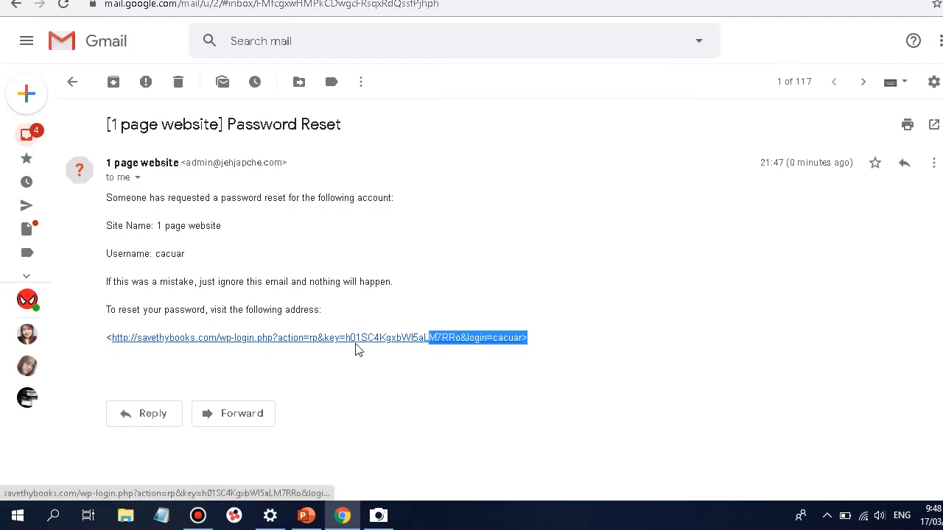
pyautogui.moveTo(103, 338); pyautogui.dragTo(541, 340)
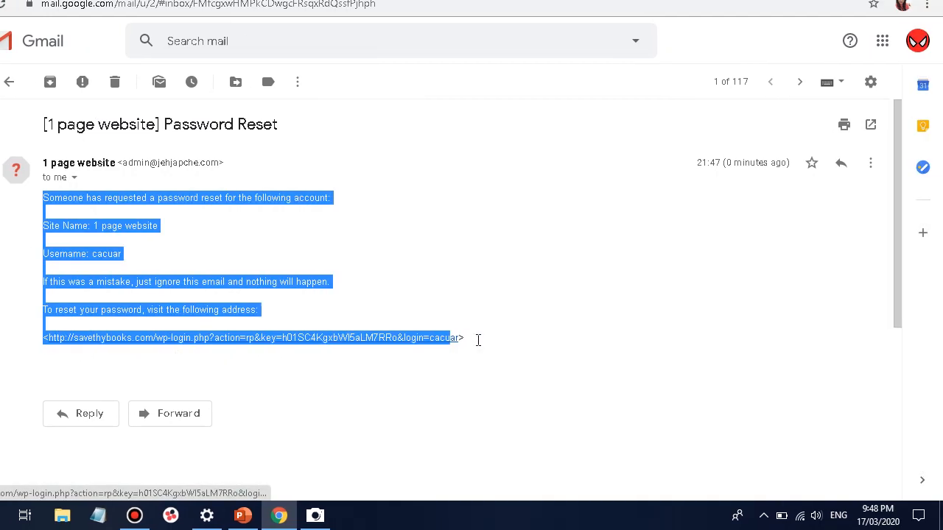
pyautogui.moveTo(478, 340); pyautogui.dragTo(474, 347)
pyautogui.click(478, 344)
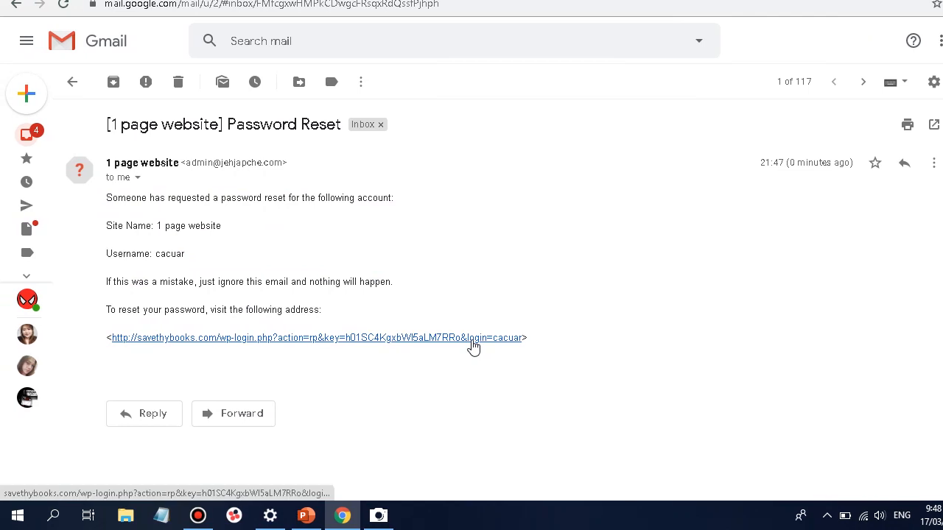
pyautogui.click(473, 346)
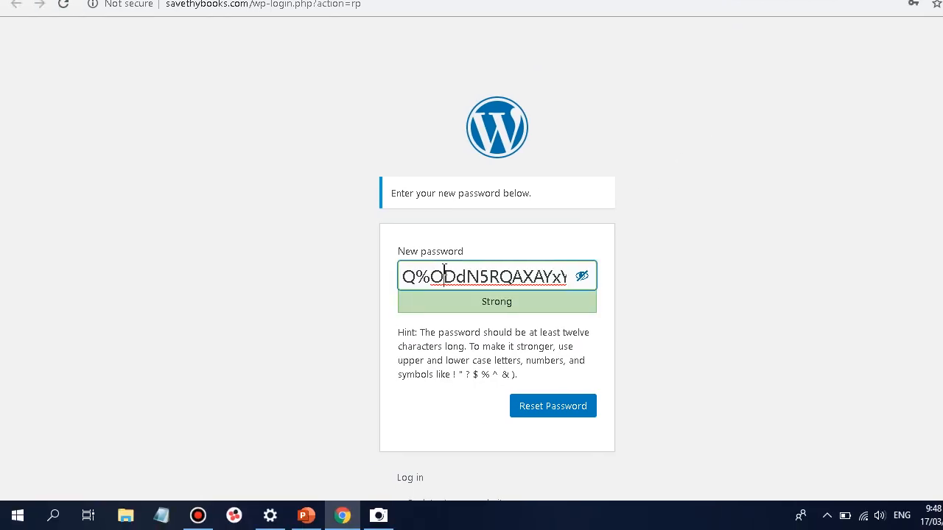
# Replace the suggested password with a chosen weak one, confirm weak use, and reset it
pyautogui.tripleClick(473, 270)
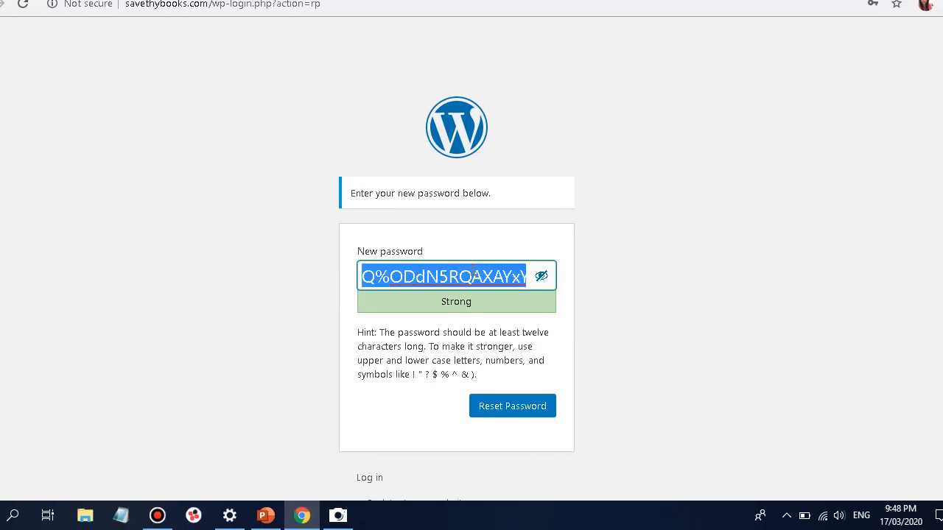
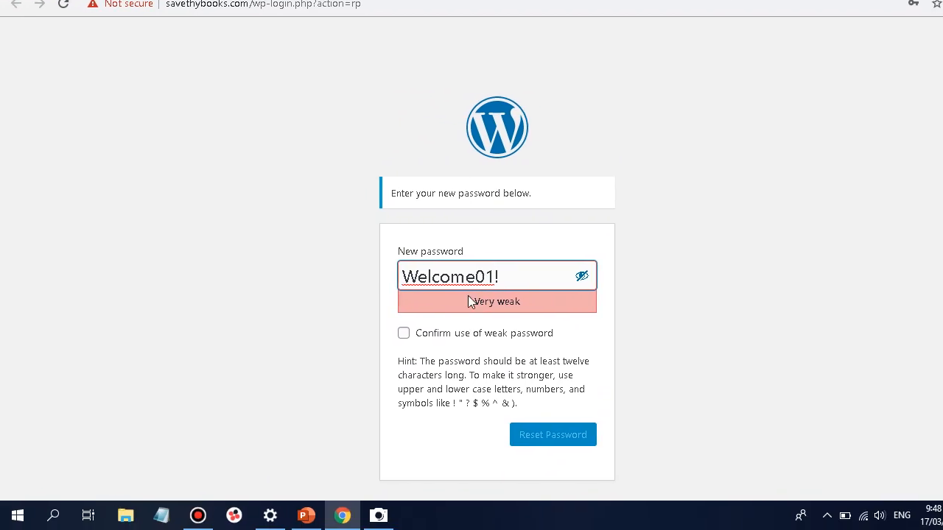
pyautogui.click(404, 335)
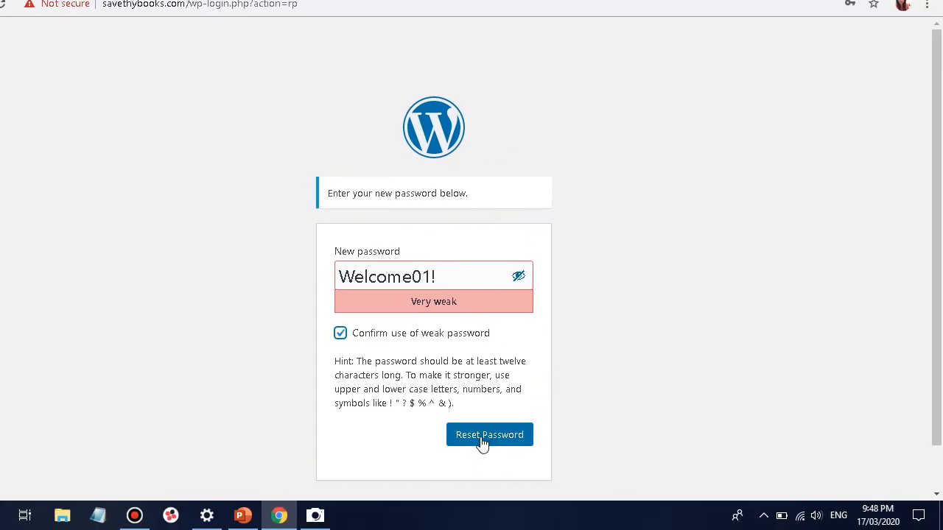
pyautogui.click(482, 441)
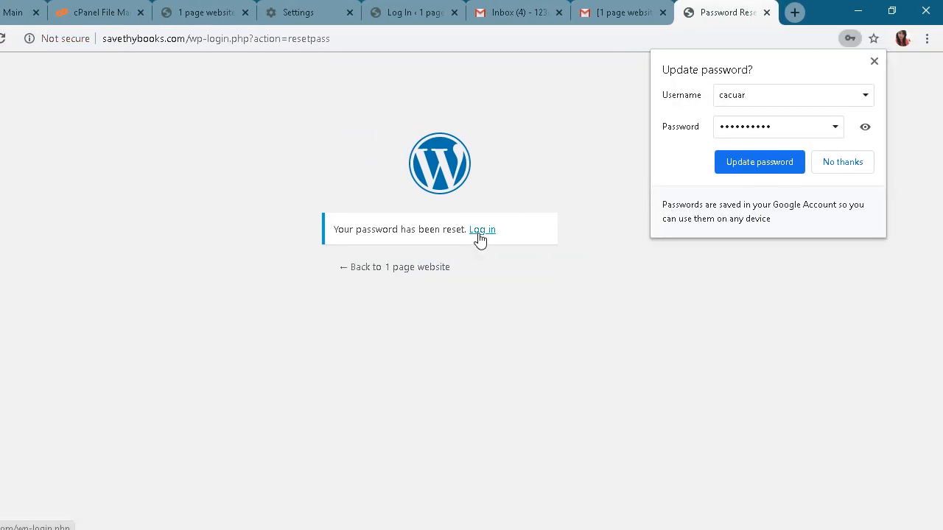
pyautogui.click(482, 229)
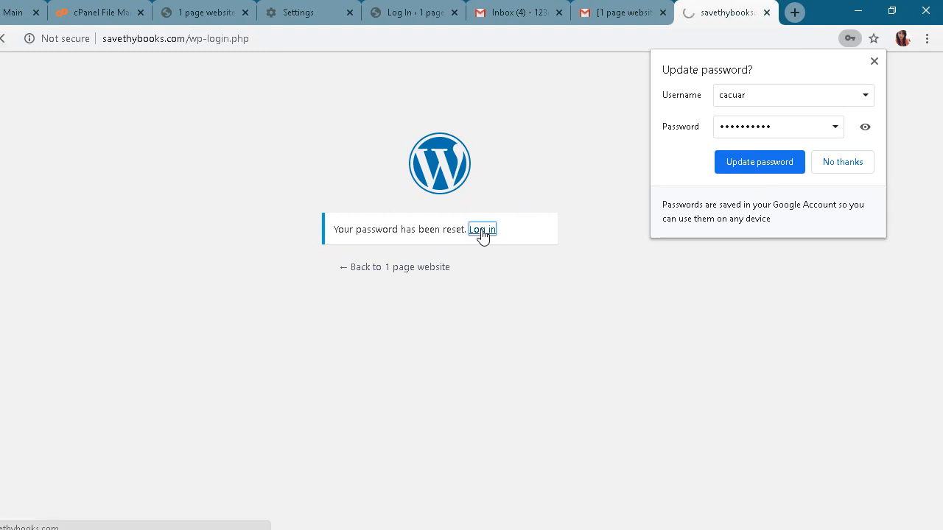
pyautogui.click(475, 265)
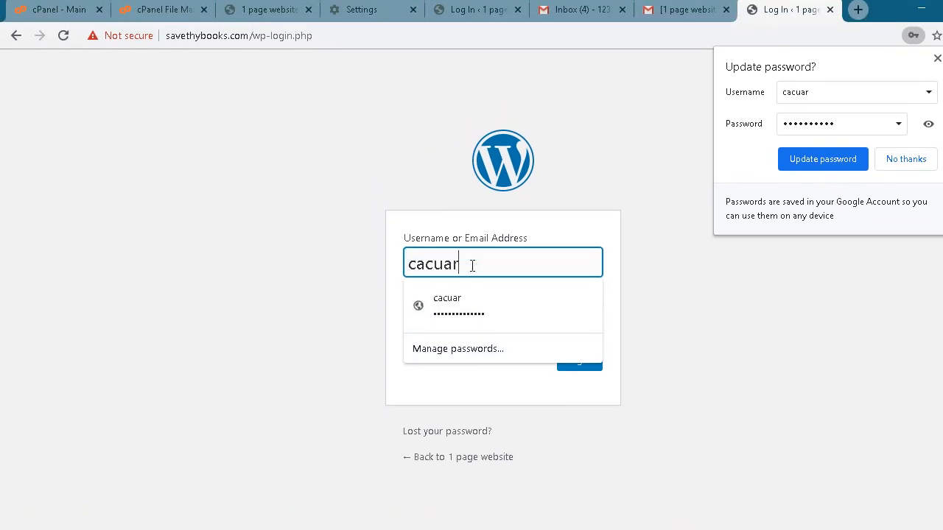
pyautogui.press('Tab')
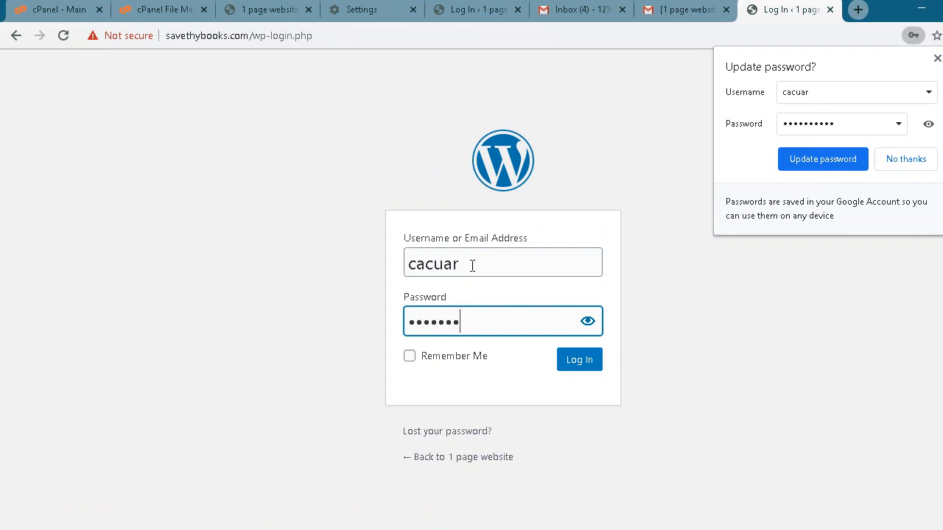
pyautogui.press('Return')
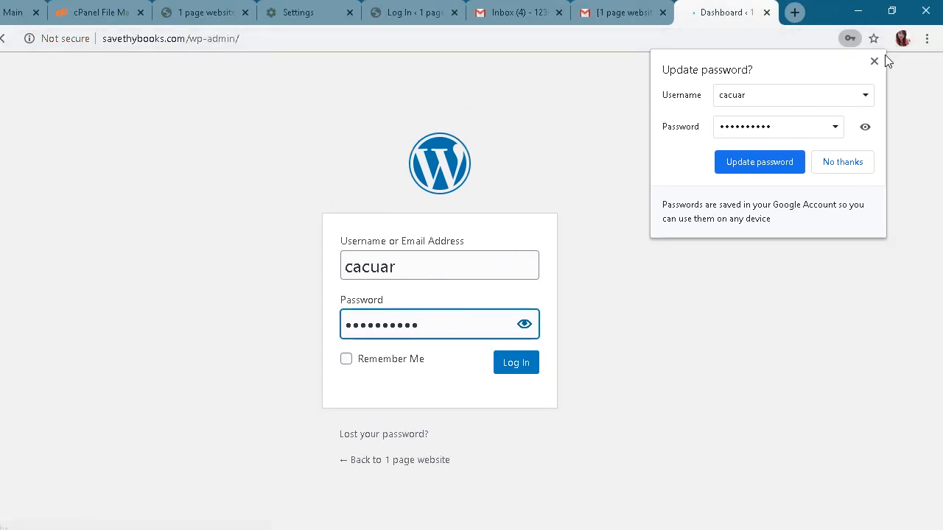
pyautogui.click(874, 62)
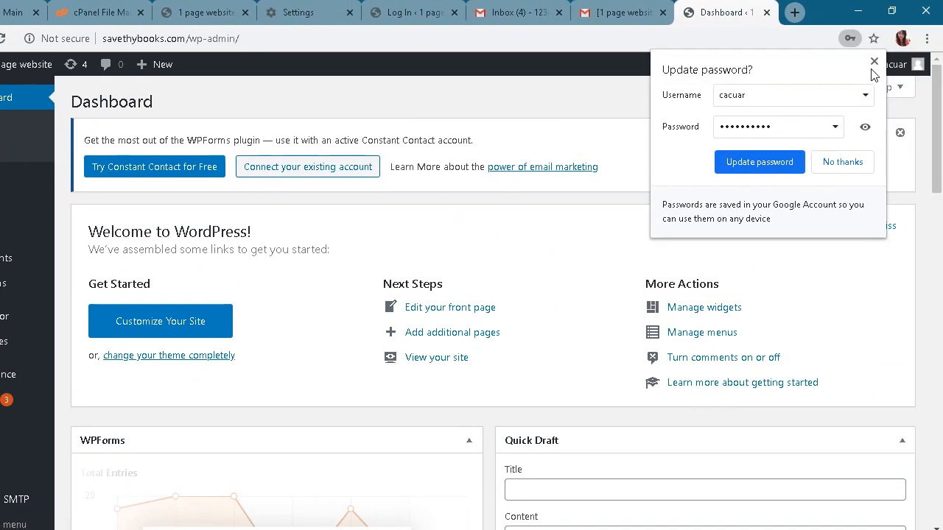
pyautogui.click(874, 62)
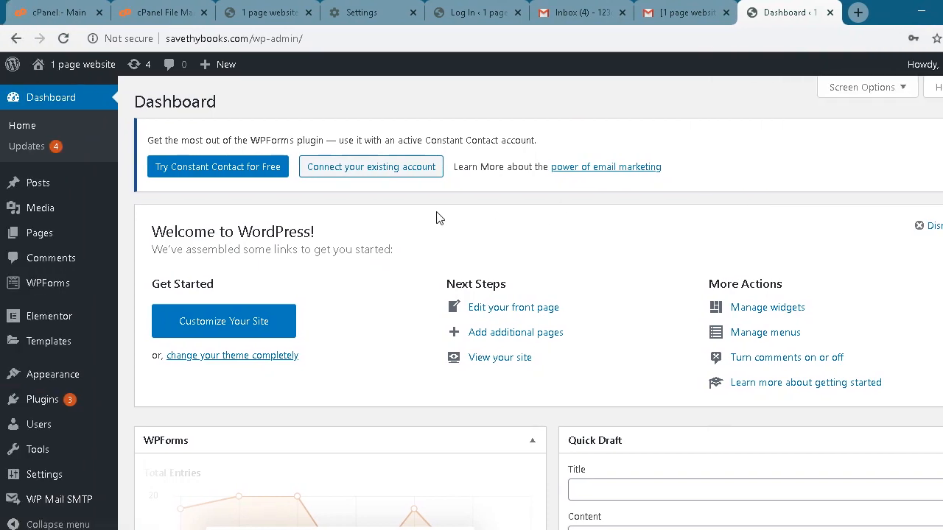
pyautogui.scroll(-5, 375, 221)
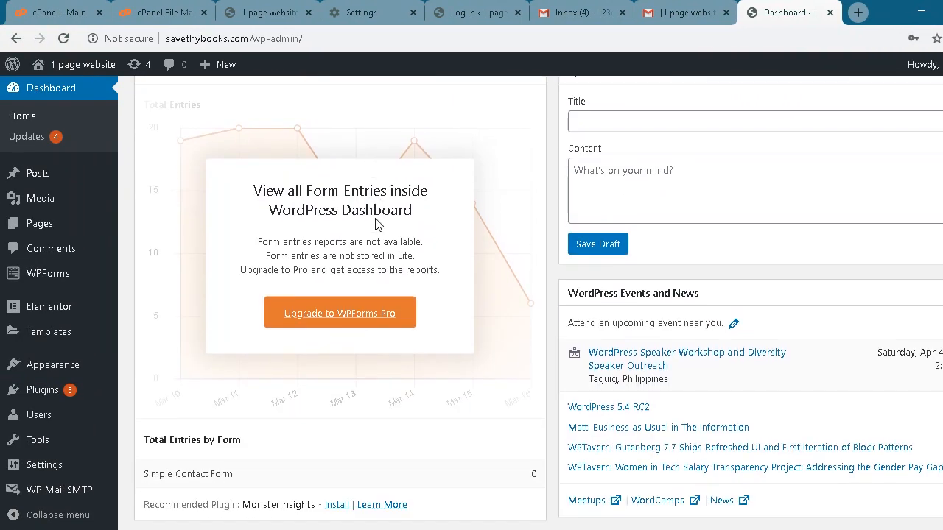
pyautogui.scroll(5, 288, 219)
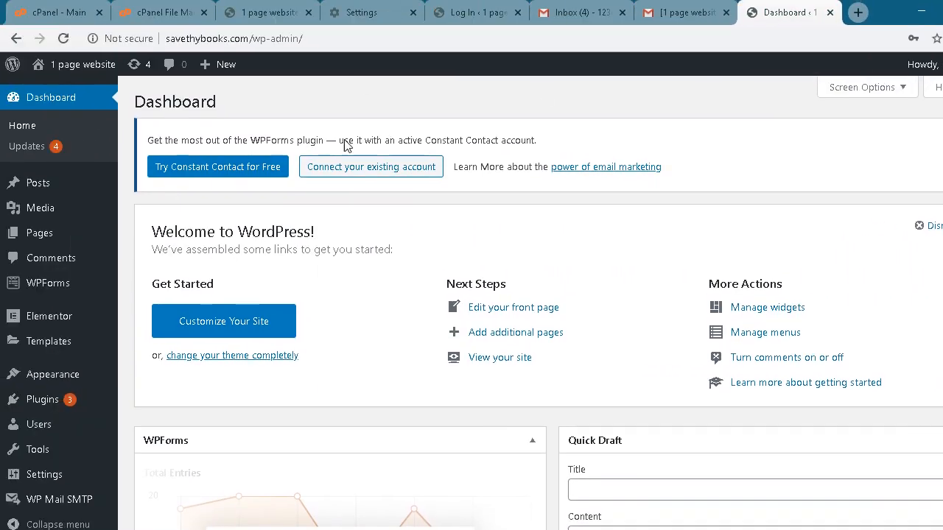
pyautogui.scroll(-3, 100, 280)
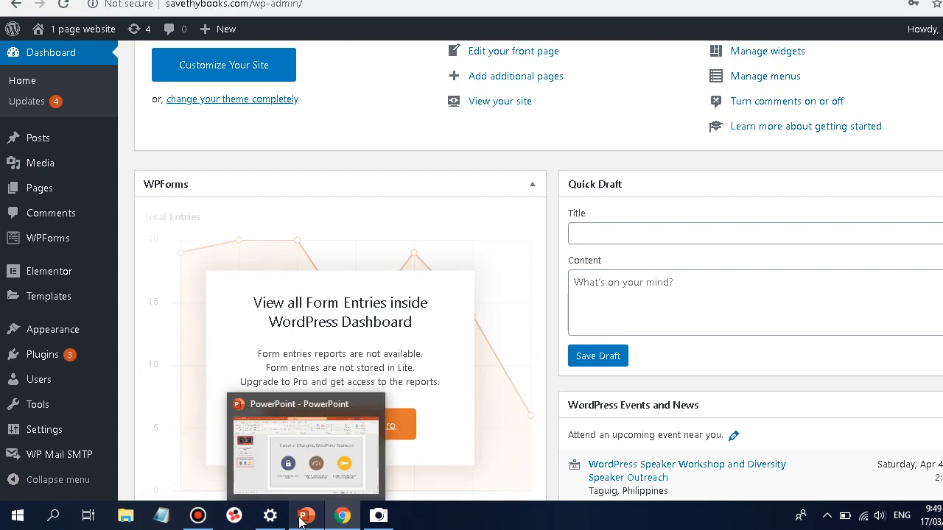
pyautogui.click(299, 519)
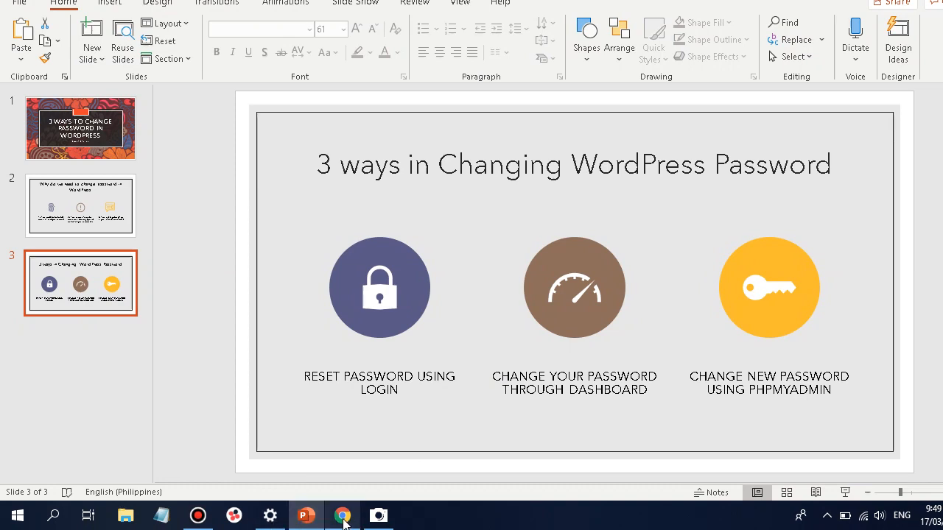
pyautogui.click(343, 519)
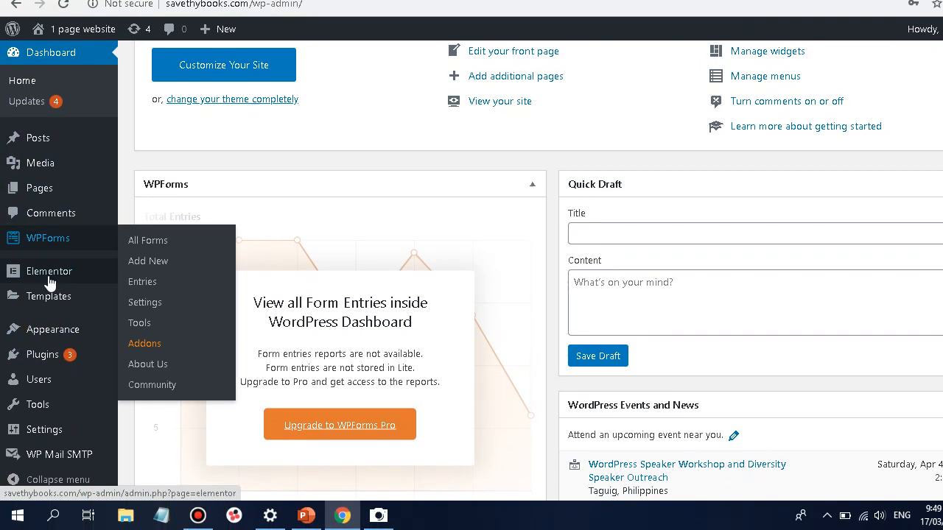
# Show Users > All Users and sort the single Administrator list by email
pyautogui.moveTo(39, 385)
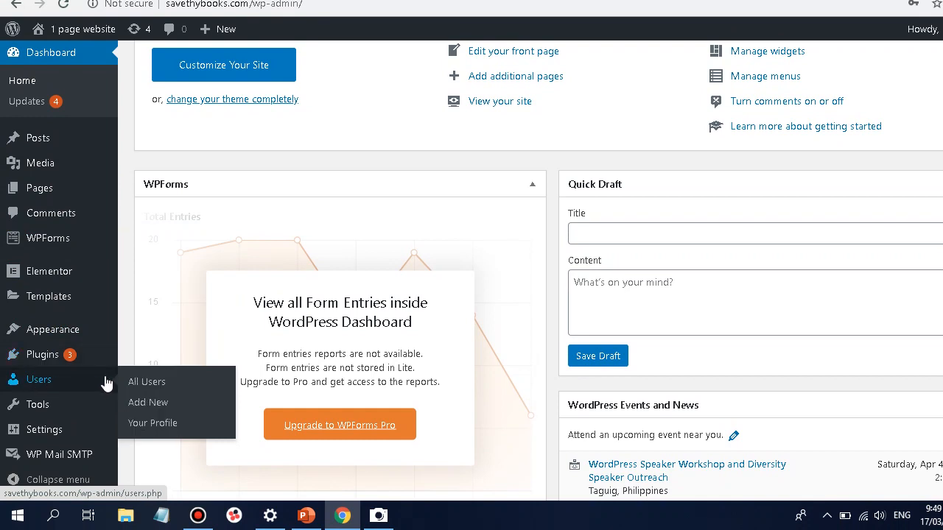
pyautogui.click(151, 386)
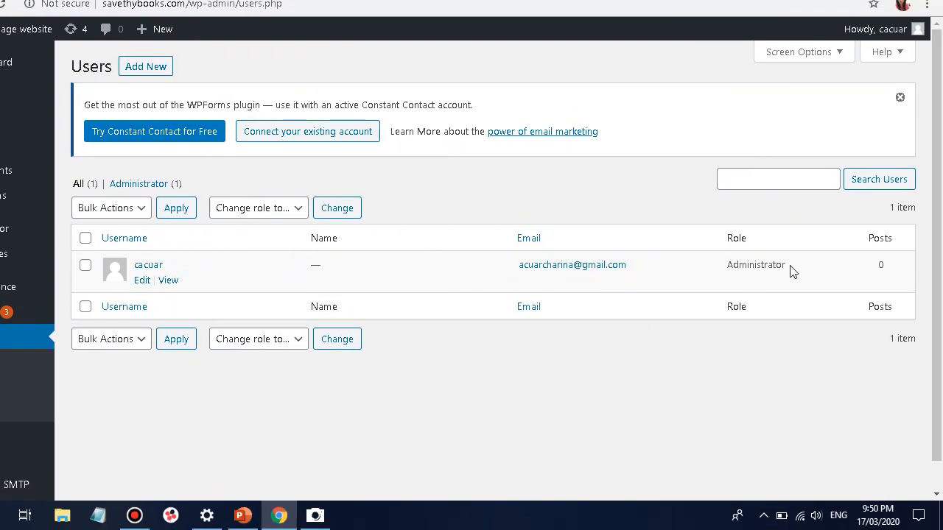
pyautogui.moveTo(792, 271); pyautogui.dragTo(728, 263)
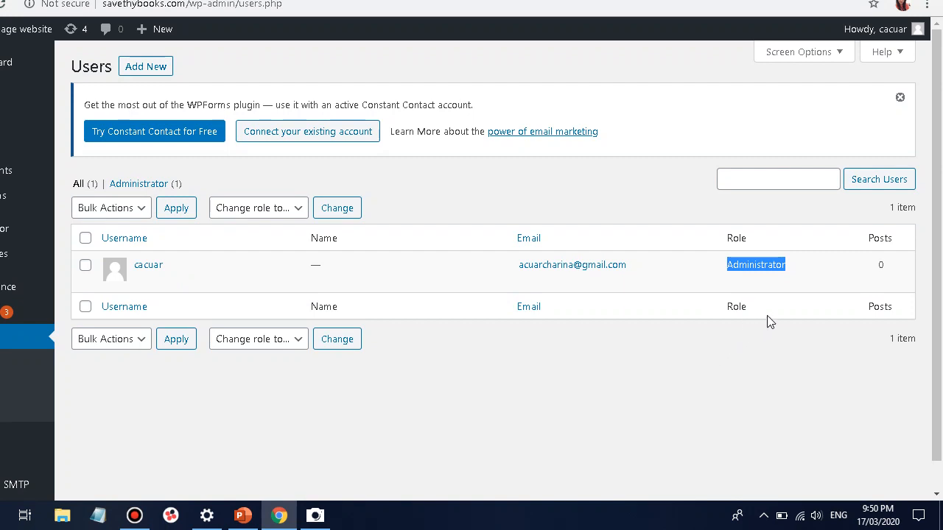
pyautogui.moveTo(804, 265); pyautogui.dragTo(726, 268)
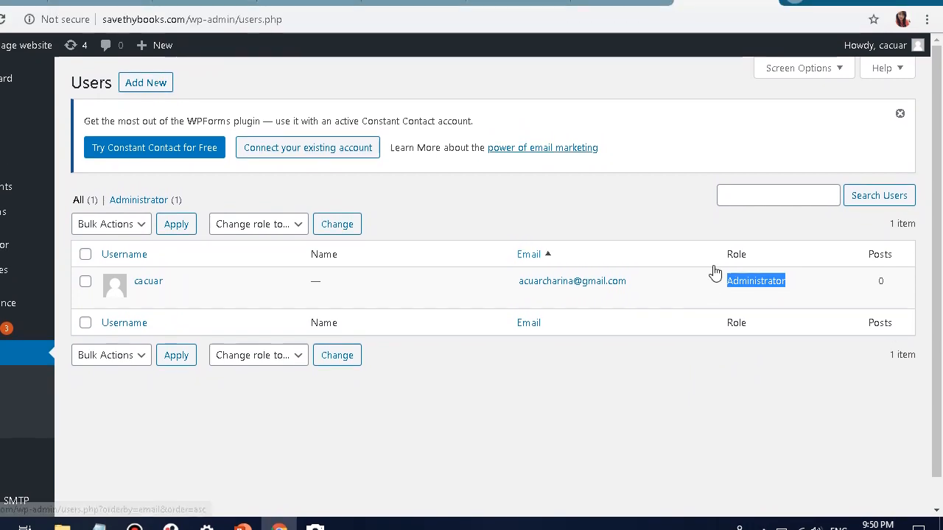
pyautogui.click(711, 241)
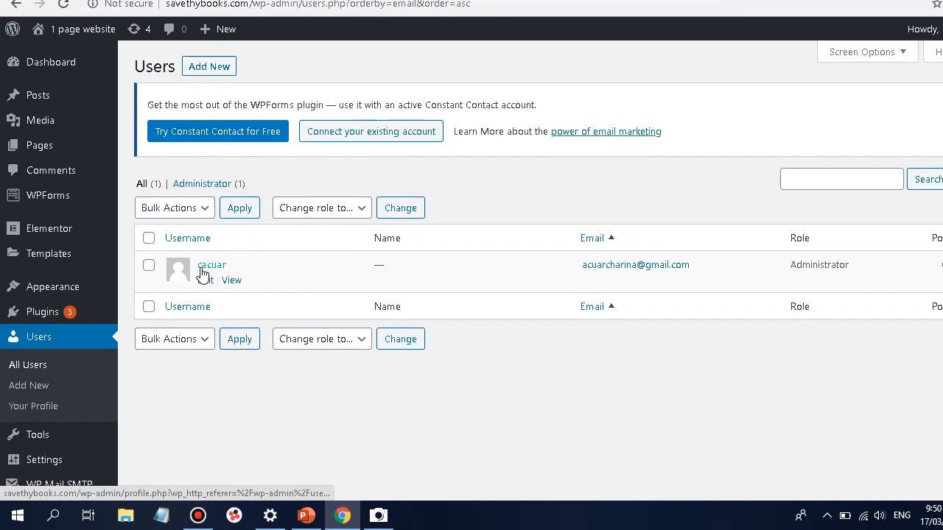
pyautogui.moveTo(234, 271); pyautogui.dragTo(196, 267)
# Edit the admin user's profile and scroll down to Account Management
pyautogui.click(205, 280)
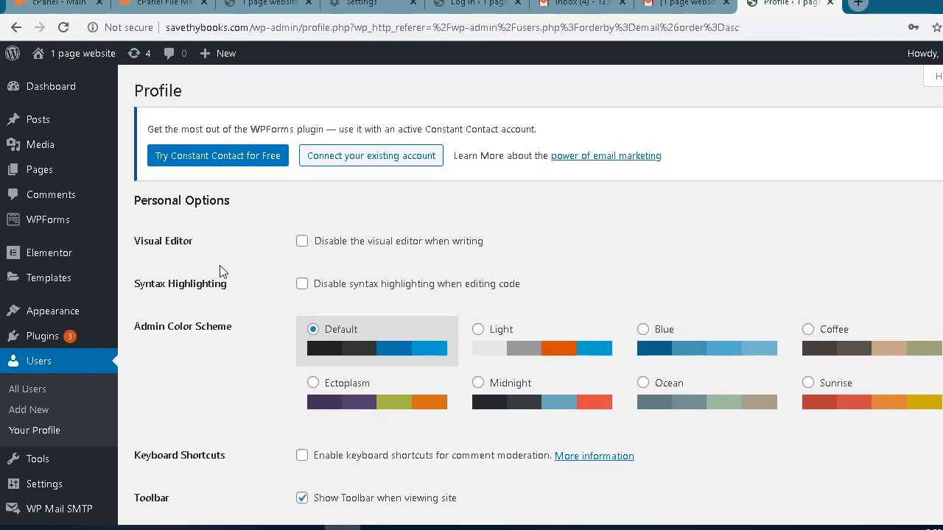
pyautogui.scroll(-3, 252, 289)
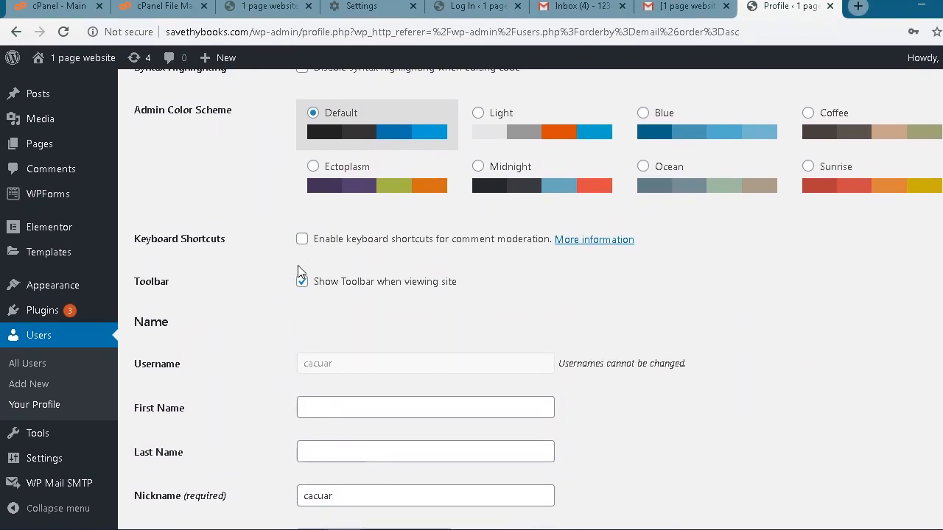
pyautogui.scroll(-2, 300, 265)
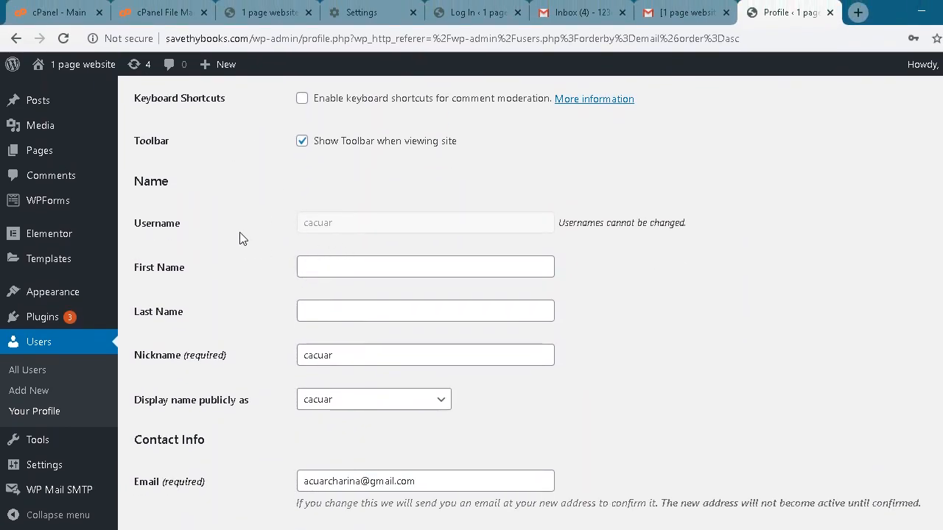
pyautogui.scroll(-1, 248, 237)
pyautogui.scroll(-1, 248, 242)
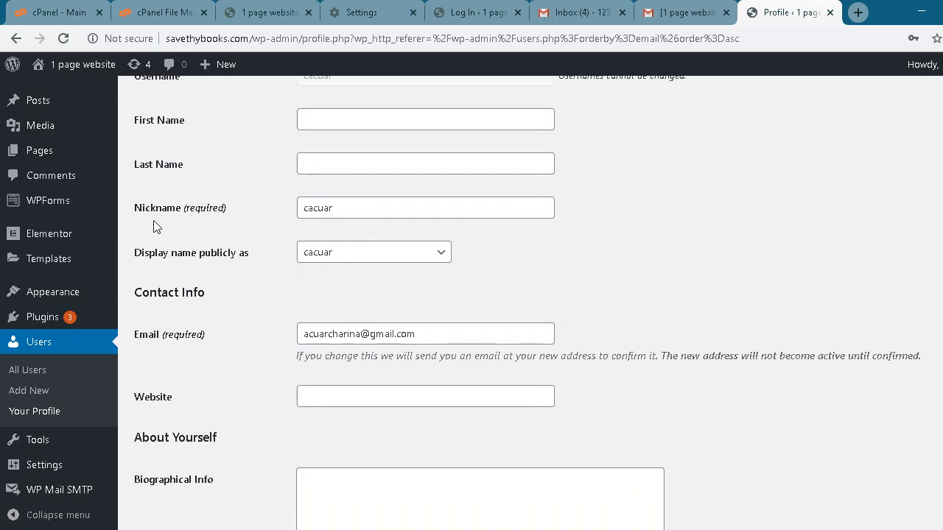
pyautogui.scroll(-1, 250, 237)
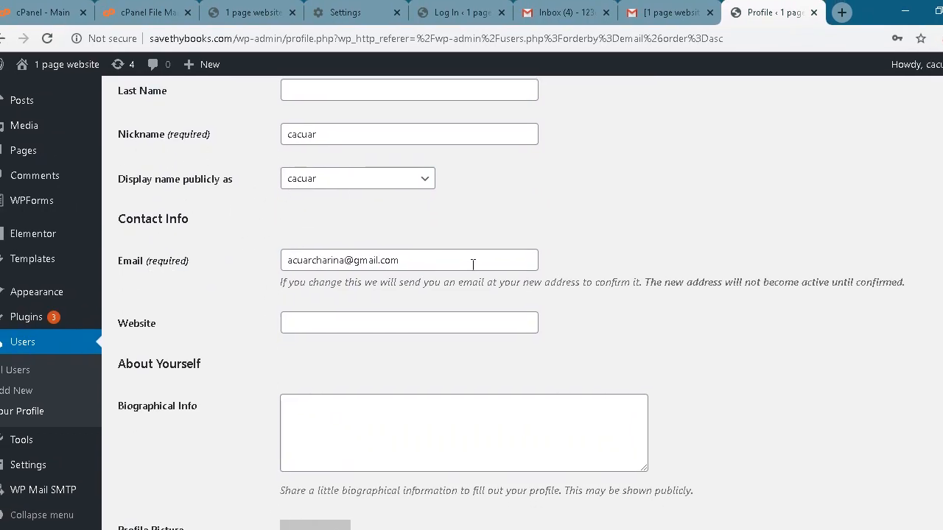
pyautogui.moveTo(473, 264); pyautogui.dragTo(276, 261)
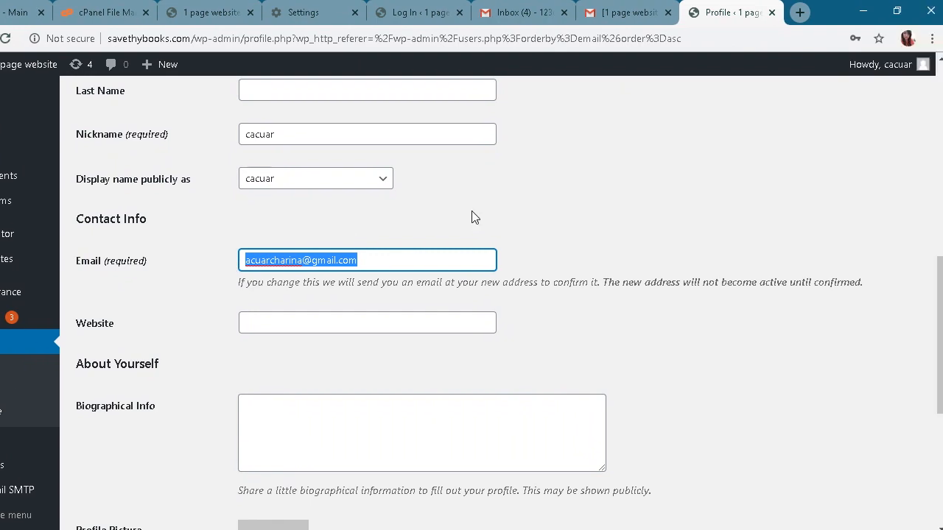
pyautogui.scroll(-2, 518, 218)
pyautogui.scroll(-3, 347, 200)
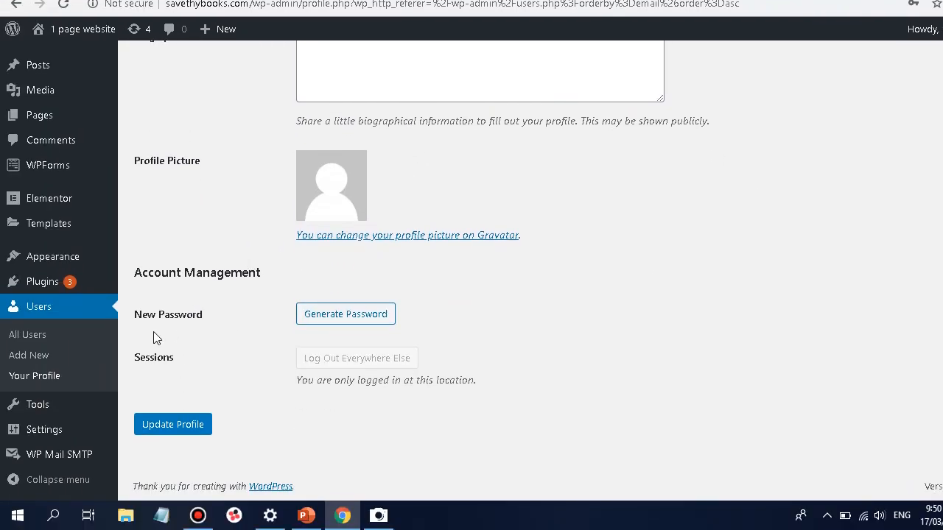
# Generate a password, replace it with the pasted chosen password, and update the profile
pyautogui.click(329, 316)
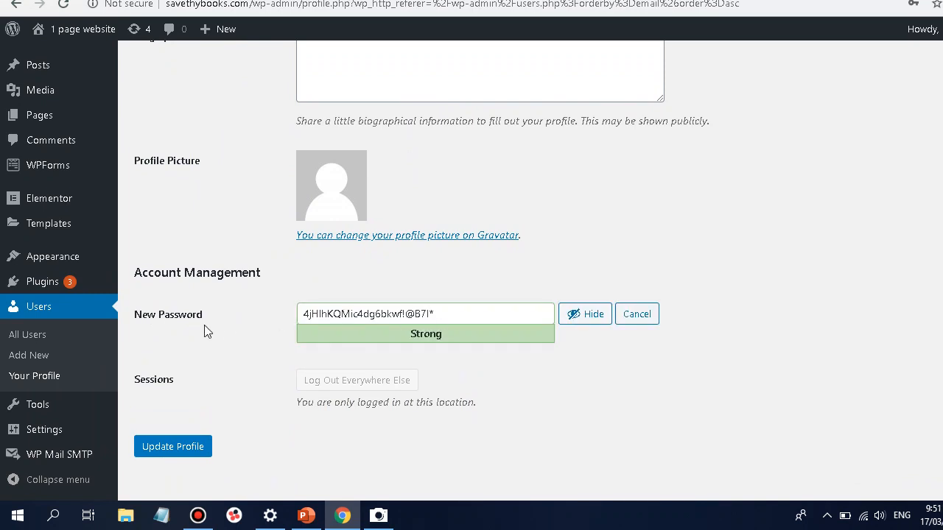
pyautogui.click(466, 315)
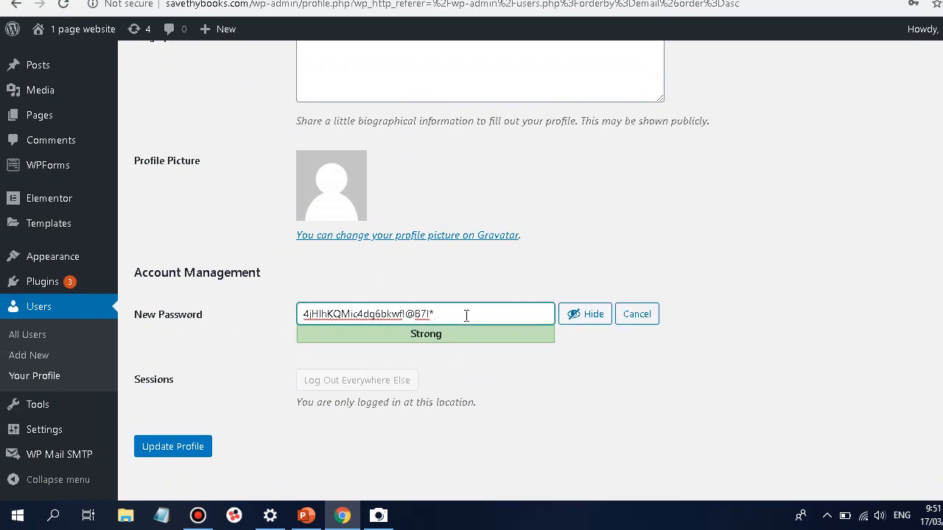
pyautogui.hotkey('ctrl', 'a')
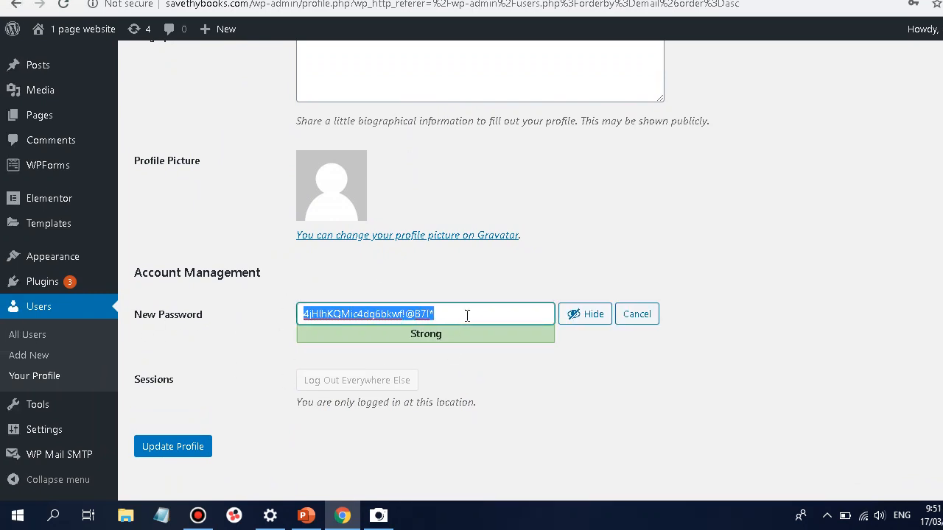
pyautogui.press('BackSpace')
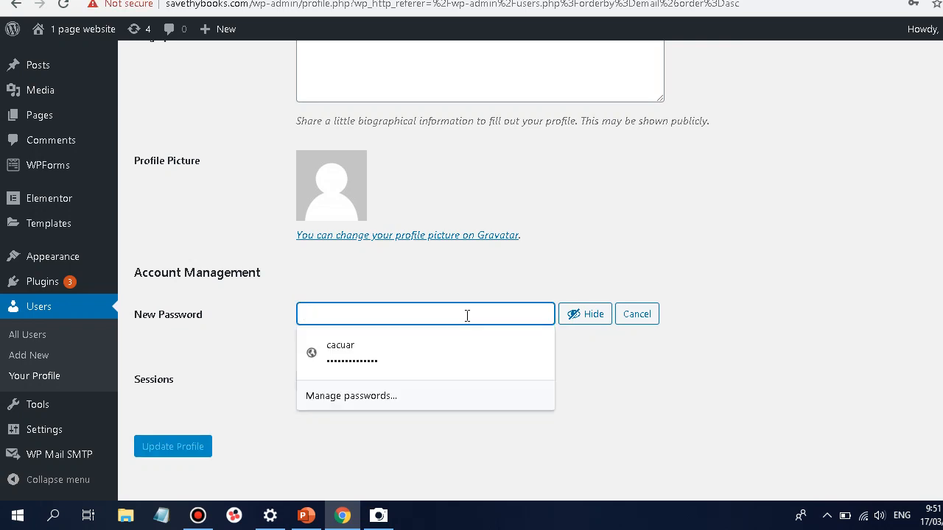
pyautogui.hotkey('ctrl', 'v')
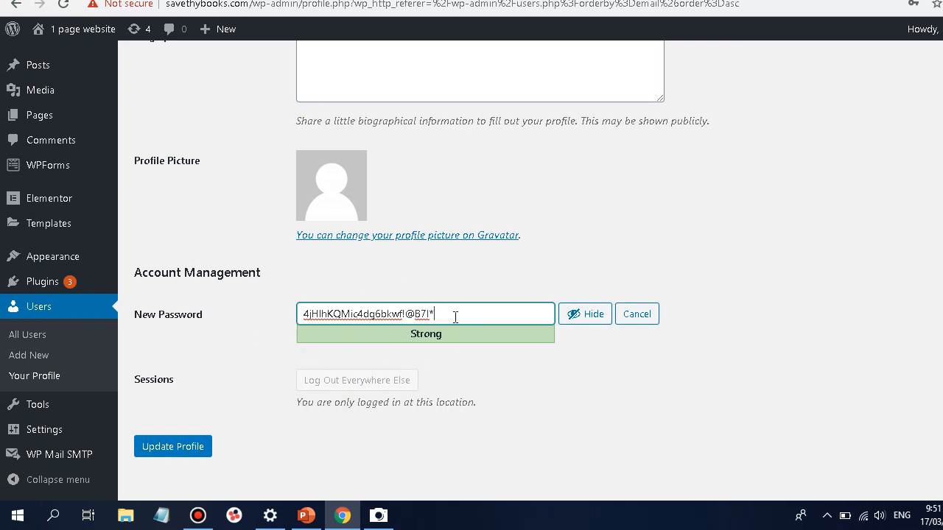
pyautogui.hotkey('ctrl', 'a')
pyautogui.click(171, 448)
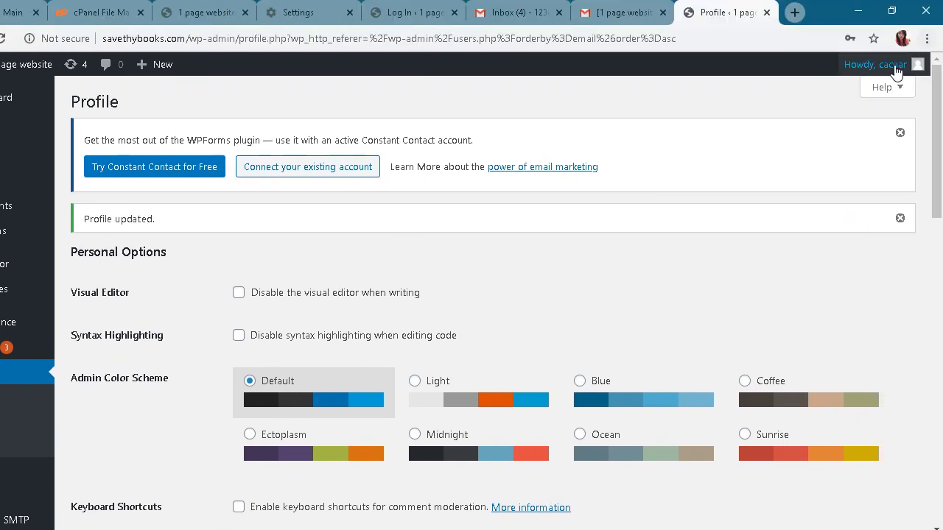
# Log out, then log back in with the admin username and the new password
pyautogui.moveTo(927, 29)
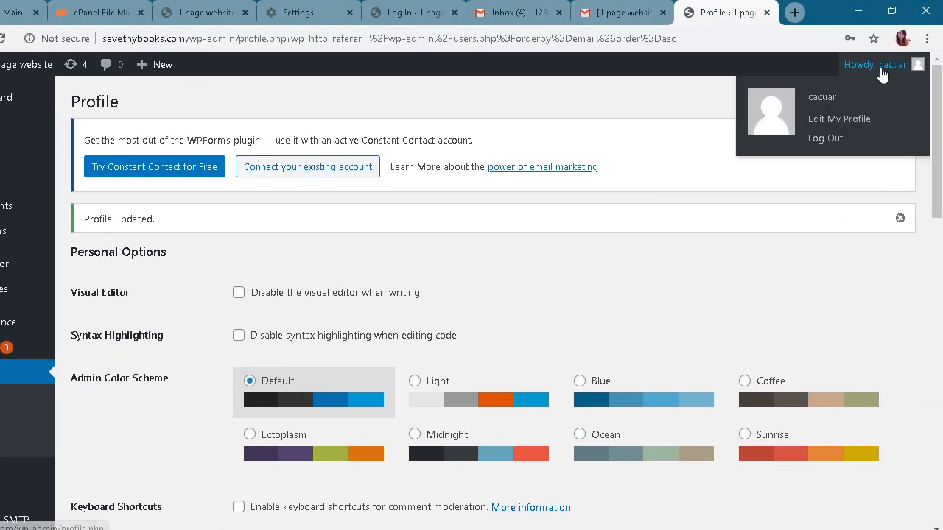
pyautogui.click(888, 139)
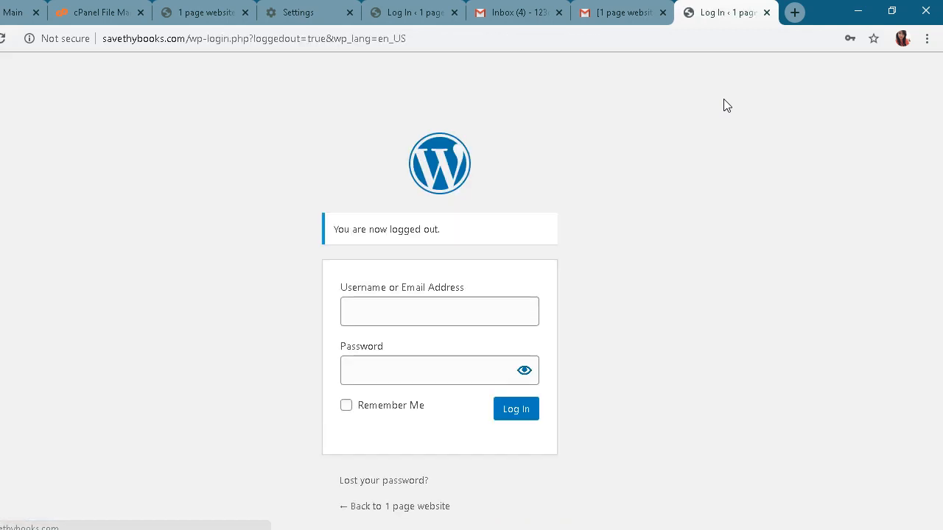
pyautogui.write('cacuar')
pyautogui.press('Tab')
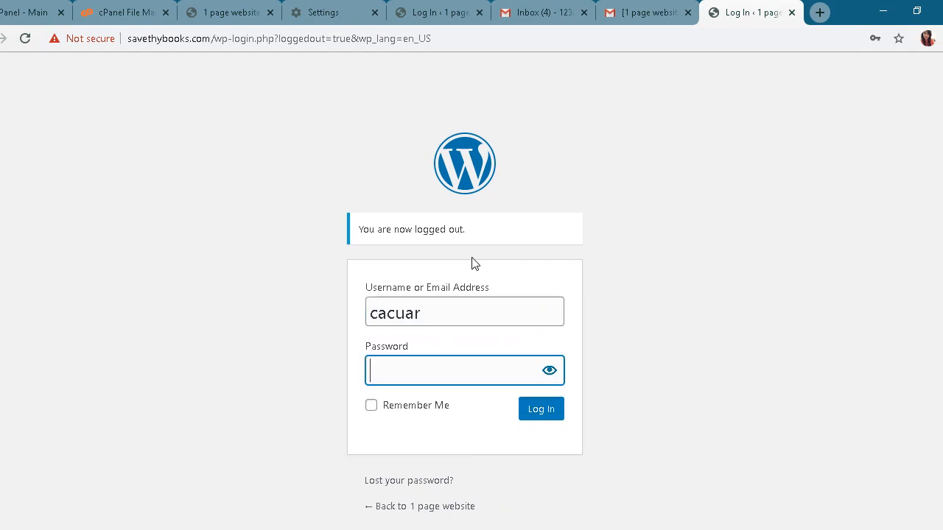
pyautogui.hotkey('ctrl', 'v')
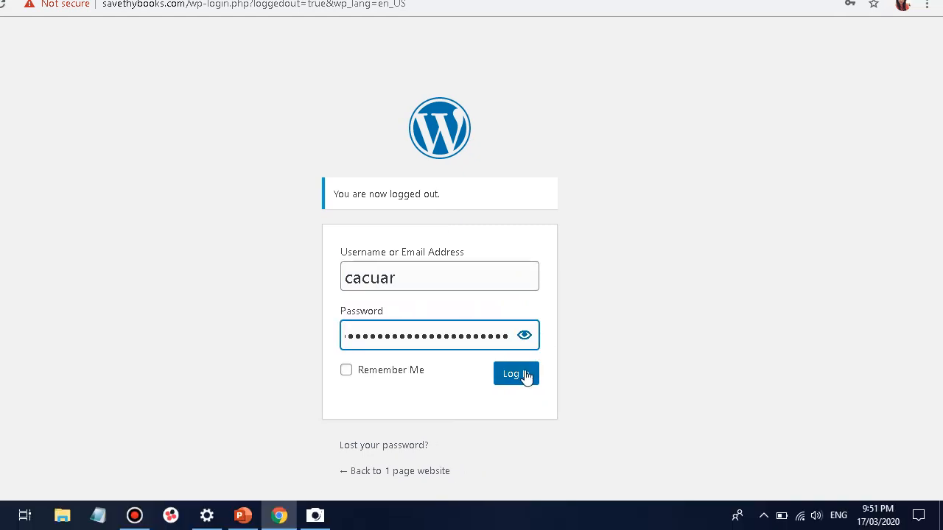
pyautogui.click(547, 412)
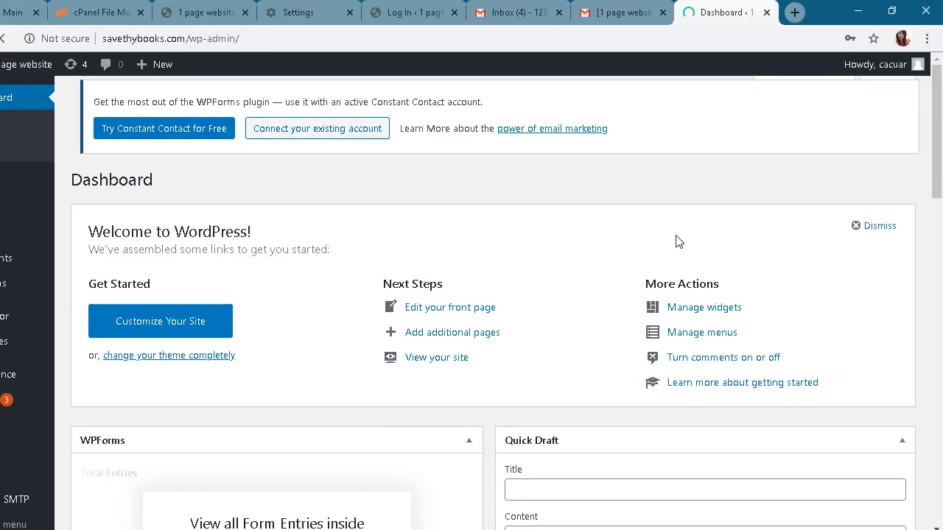
# Decline the browser's offer to update the saved password
pyautogui.scroll(-9, 677, 241)
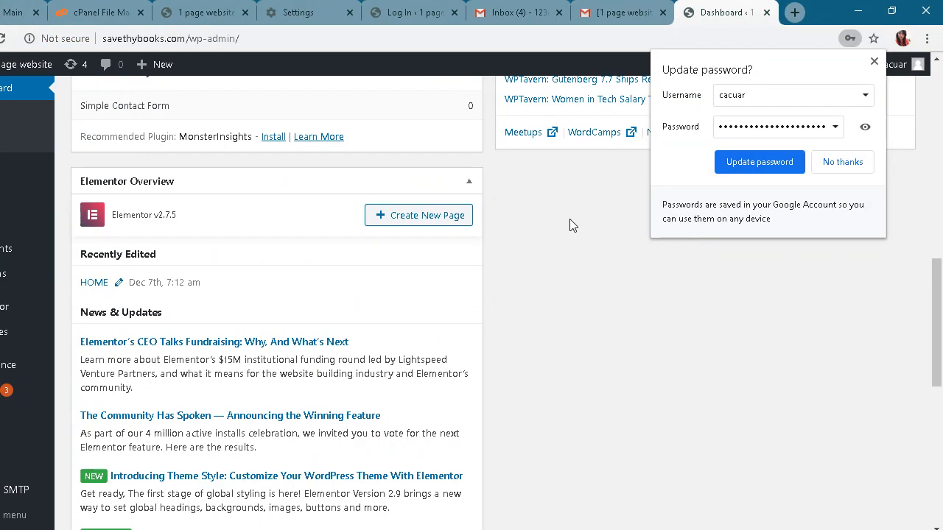
pyautogui.scroll(-5, 192, 213)
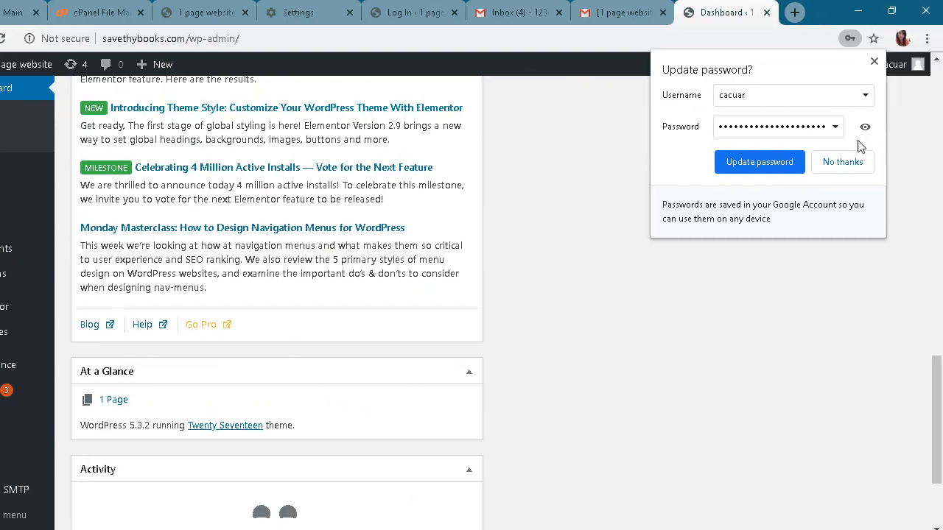
pyautogui.click(843, 164)
pyautogui.scroll(1, 431, 265)
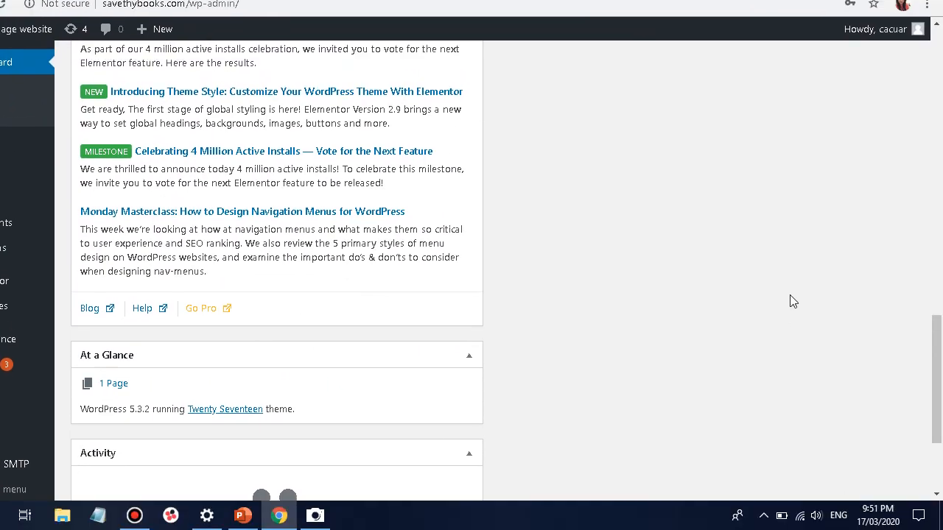
pyautogui.scroll(15, 789, 295)
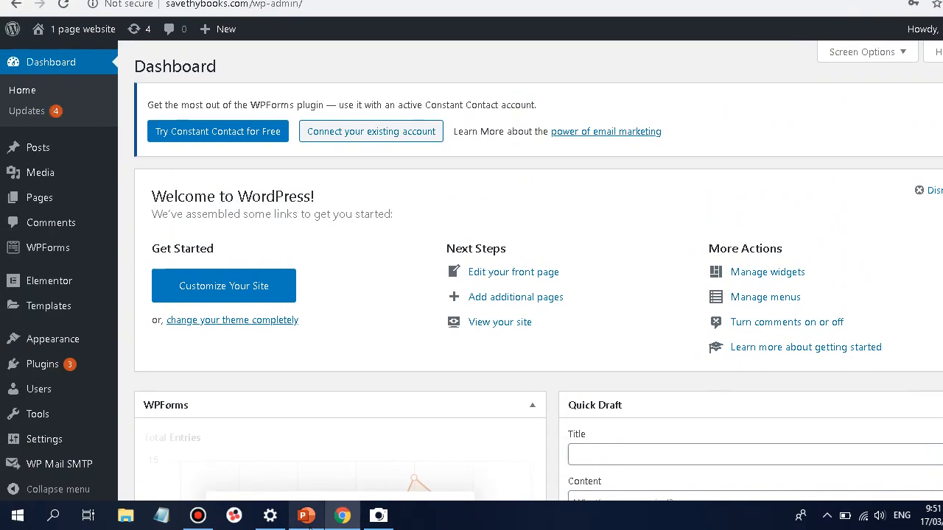
# Switch to the slide deck briefly, then return to the WordPress dashboard
pyautogui.click(305, 515)
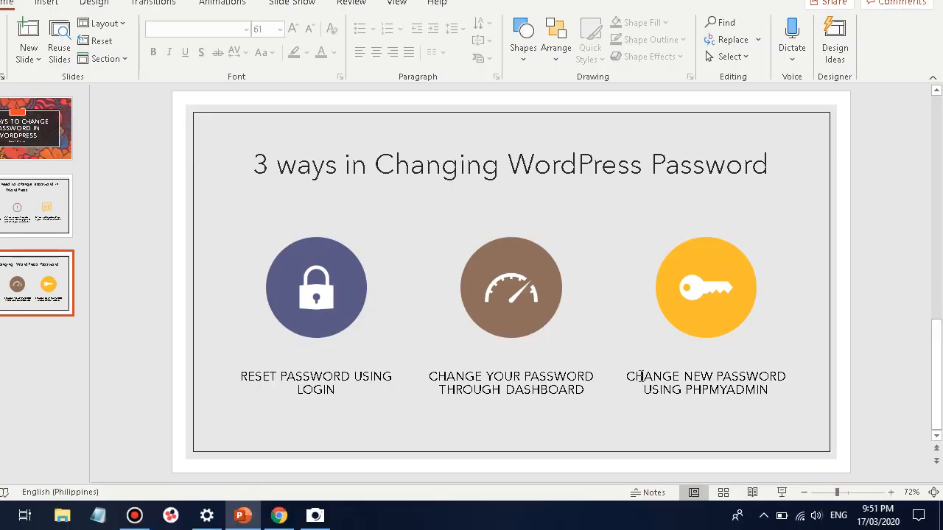
pyautogui.moveTo(627, 376); pyautogui.dragTo(780, 388)
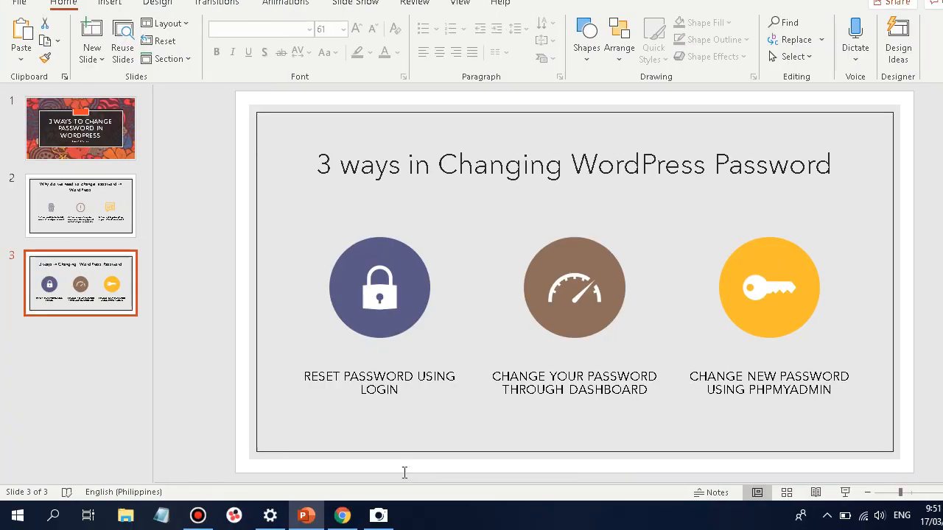
pyautogui.click(343, 515)
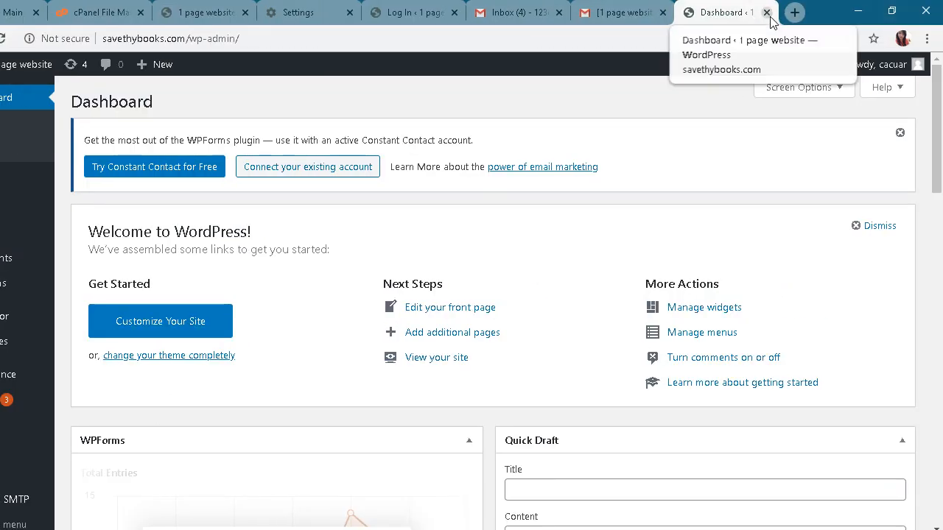
# Log out of WordPress from the Howdy menu in the admin bar
pyautogui.moveTo(865, 67)
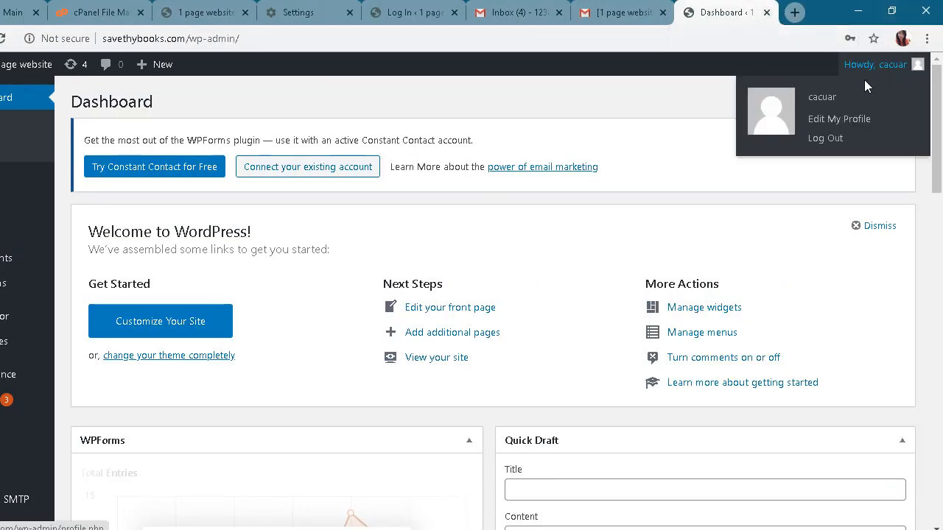
pyautogui.click(830, 139)
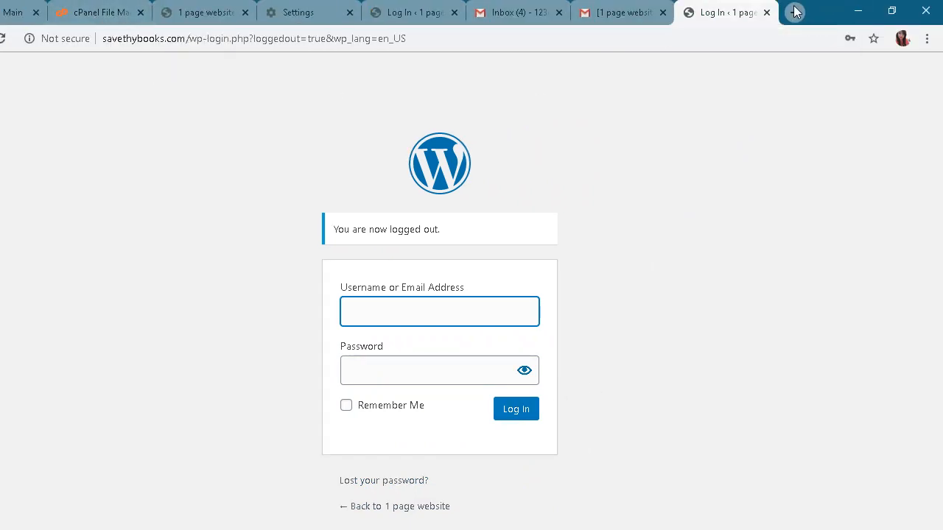
# Load the cPanel login page at cpanel.jehjapche.com in a new tab
pyautogui.click(795, 11)
pyautogui.write('cpan')
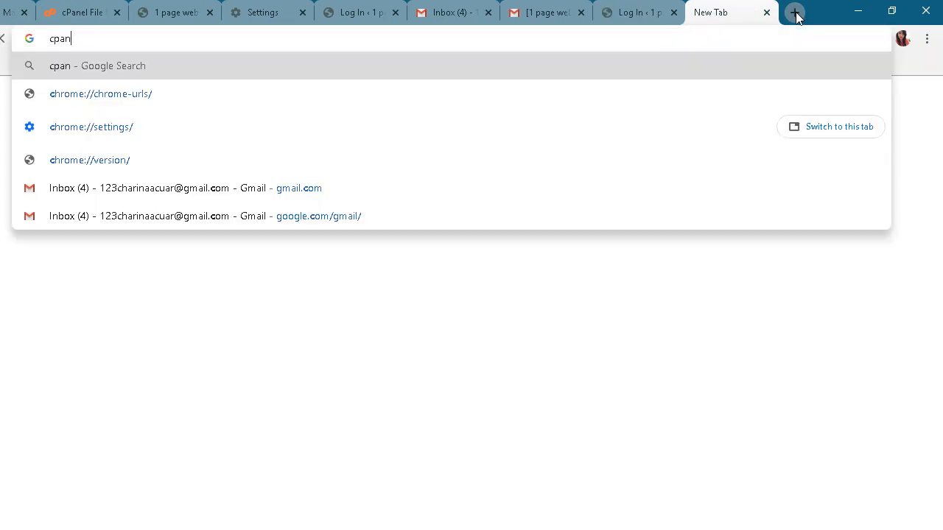
pyautogui.write('el.')
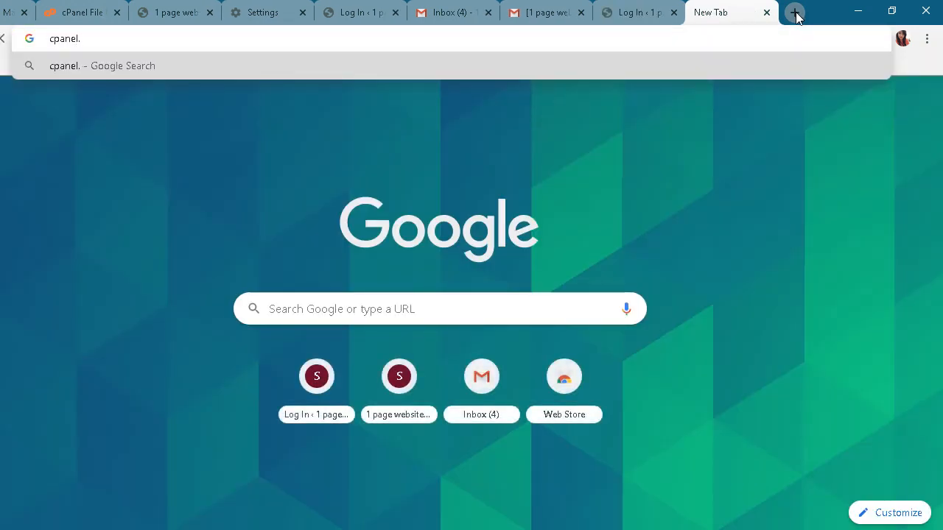
pyautogui.write('jehjapche')
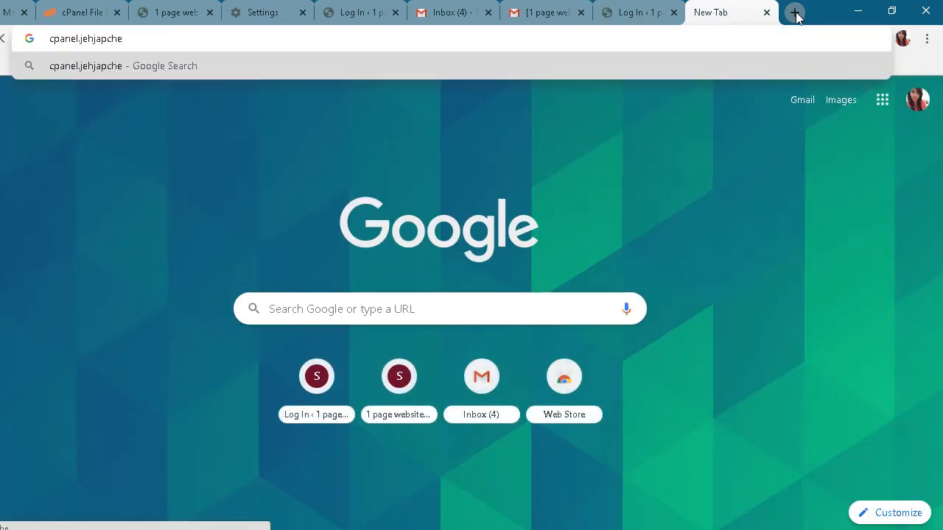
pyautogui.write('.com')
pyautogui.press('Return')
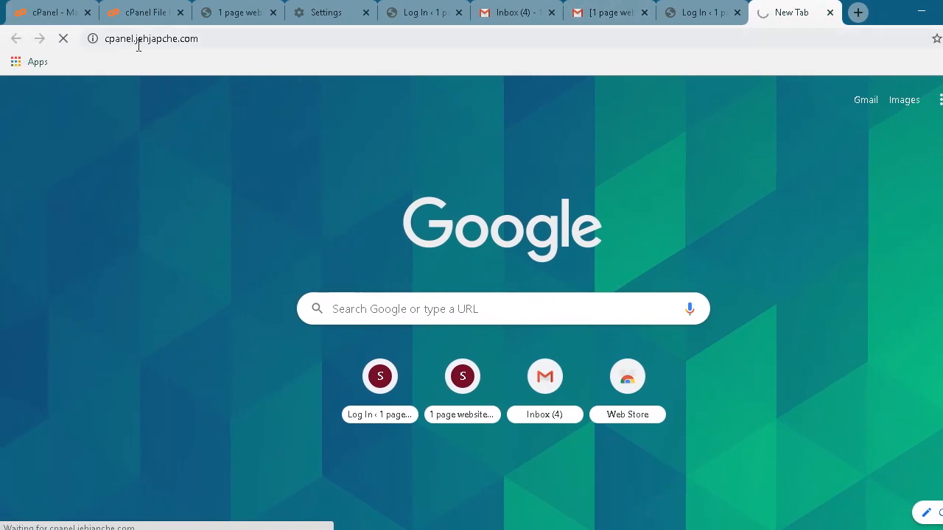
pyautogui.moveTo(136, 39); pyautogui.dragTo(218, 38)
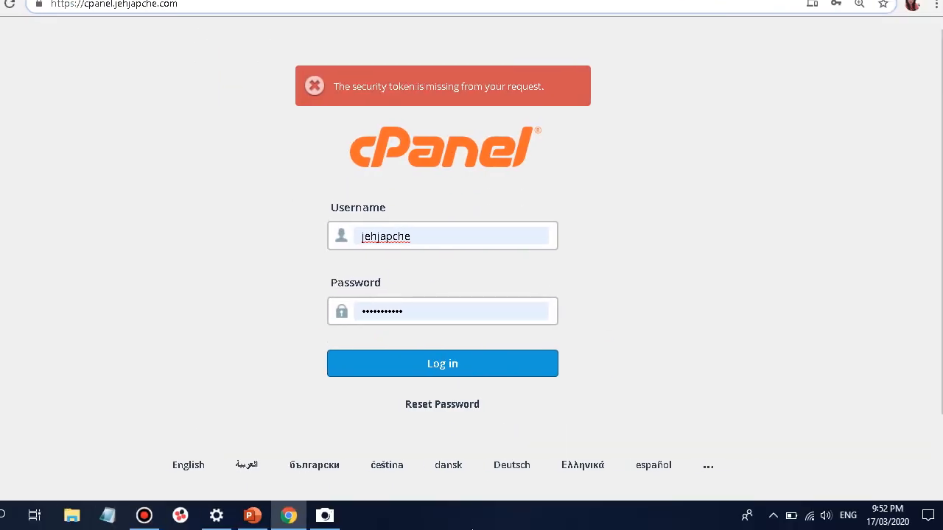
# Log in to cPanel and open its File Manager in a new tab
pyautogui.click(474, 364)
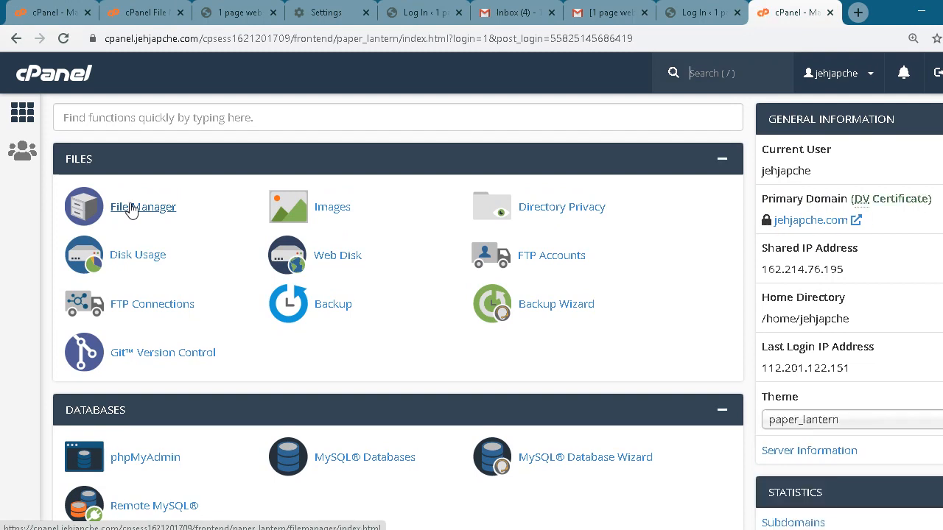
pyautogui.click(131, 209)
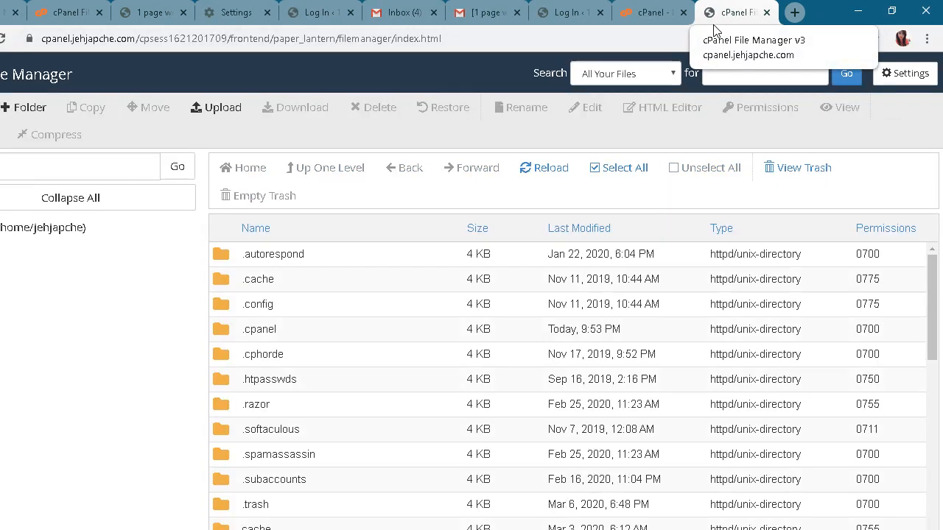
# Browse File Manager into public_html and then the savethybooks.com WordPress folder
pyautogui.scroll(-2, 186, 350)
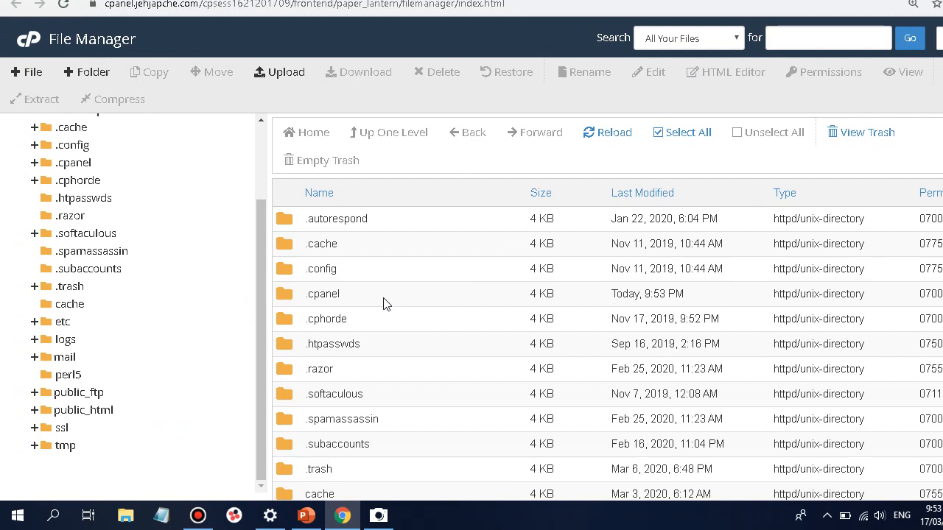
pyautogui.click(87, 414)
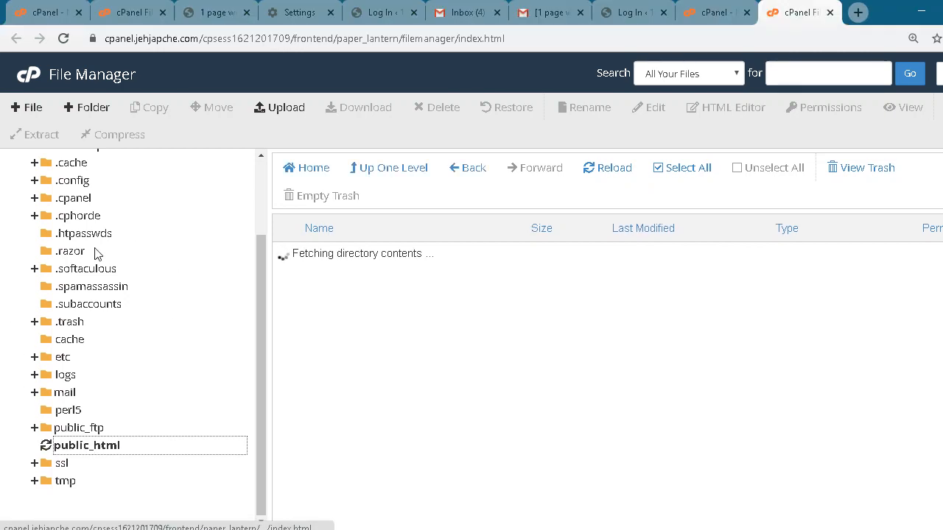
pyautogui.scroll(-4, 135, 379)
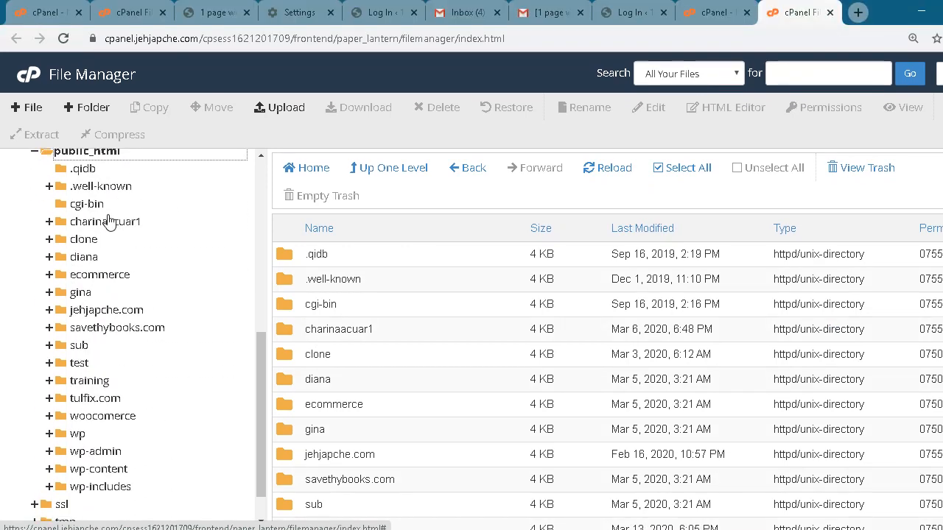
pyautogui.scroll(1, 110, 185)
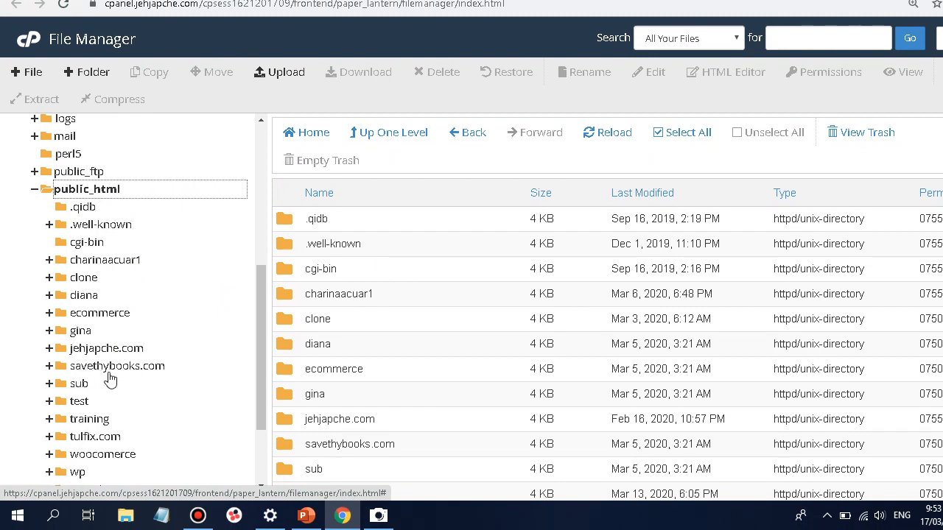
pyautogui.click(108, 367)
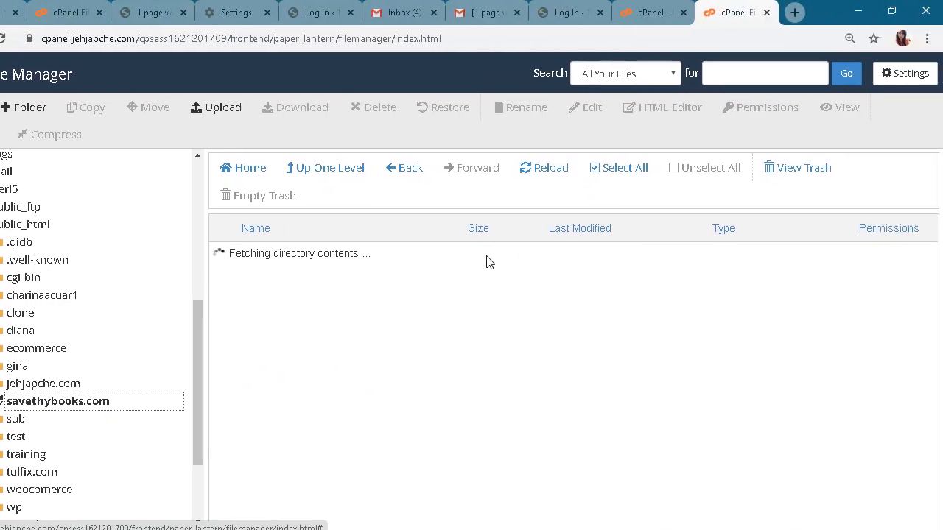
pyautogui.scroll(-3, 487, 257)
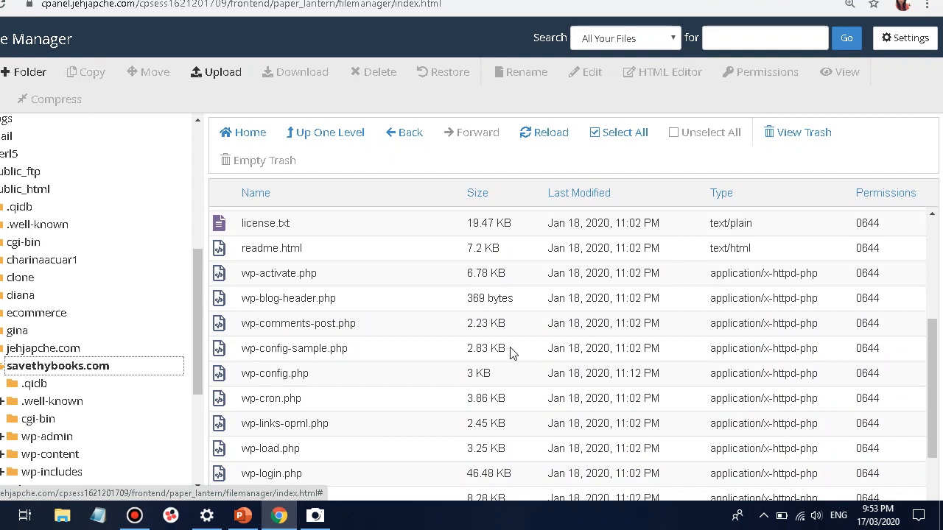
# Select only wp-config.php (3 KB, modified Jan 18, 2020) in the savethybooks.com file list
pyautogui.click(317, 519)
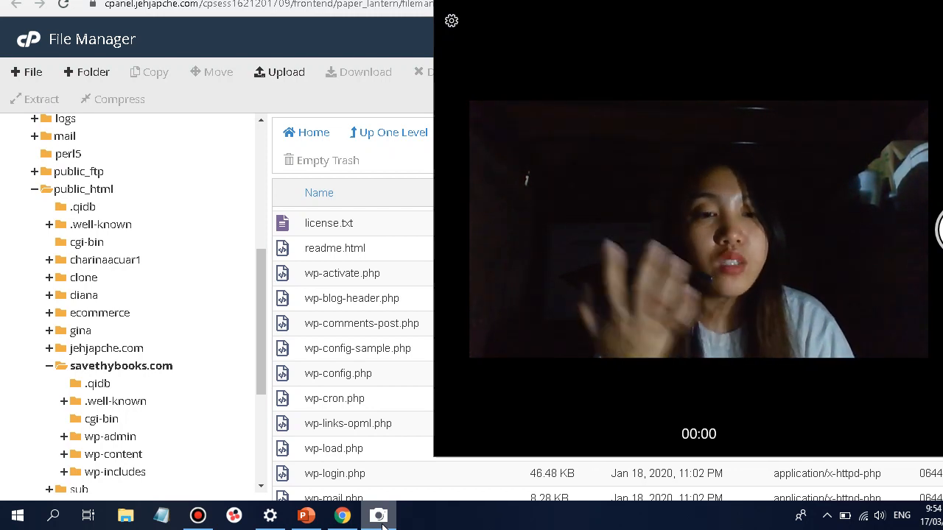
pyautogui.click(380, 519)
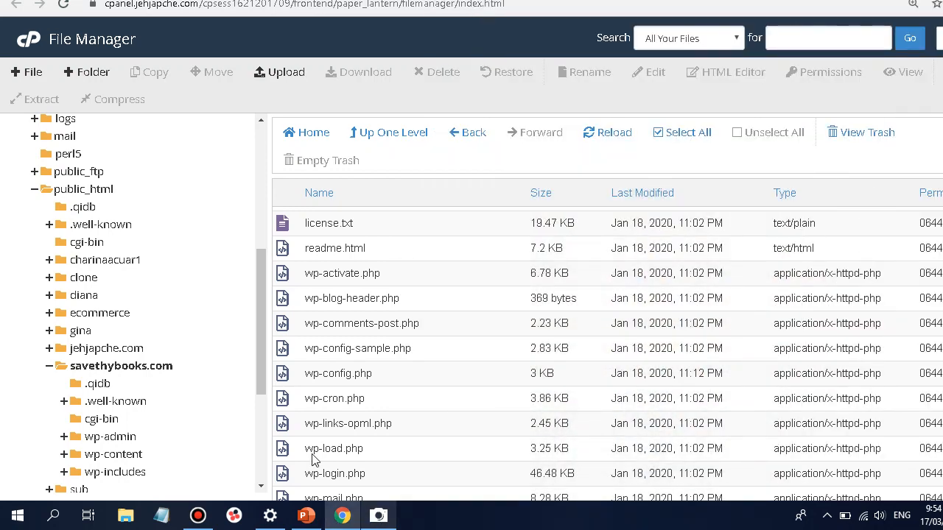
pyautogui.scroll(-1, 363, 348)
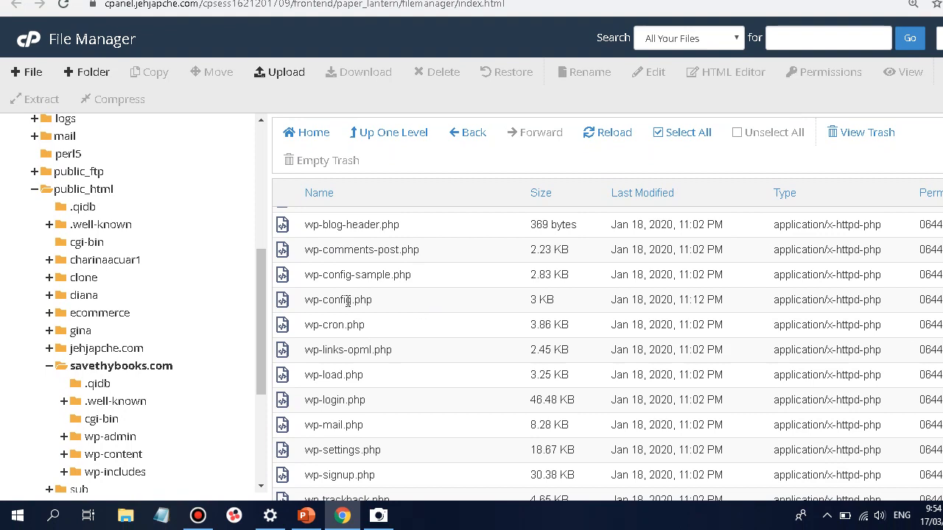
pyautogui.rightClick(392, 308)
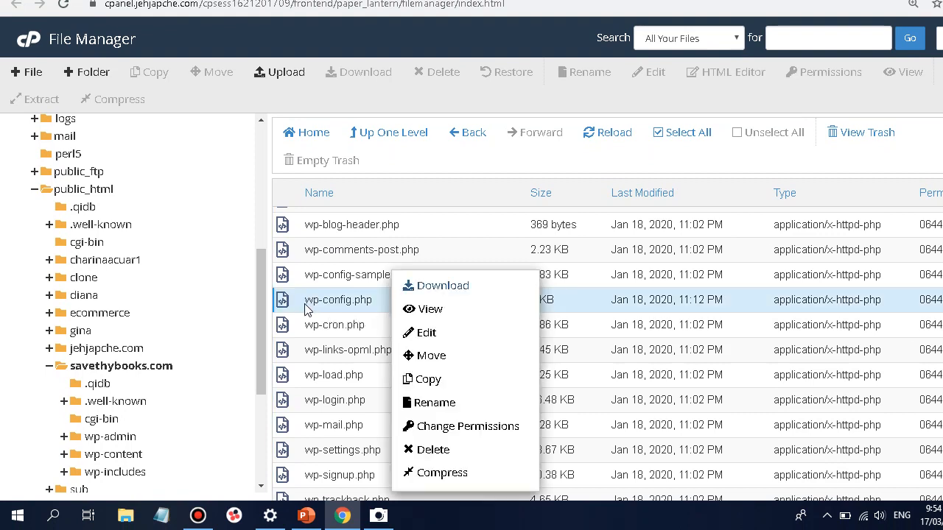
pyautogui.moveTo(305, 303); pyautogui.dragTo(383, 303)
pyautogui.click(381, 304)
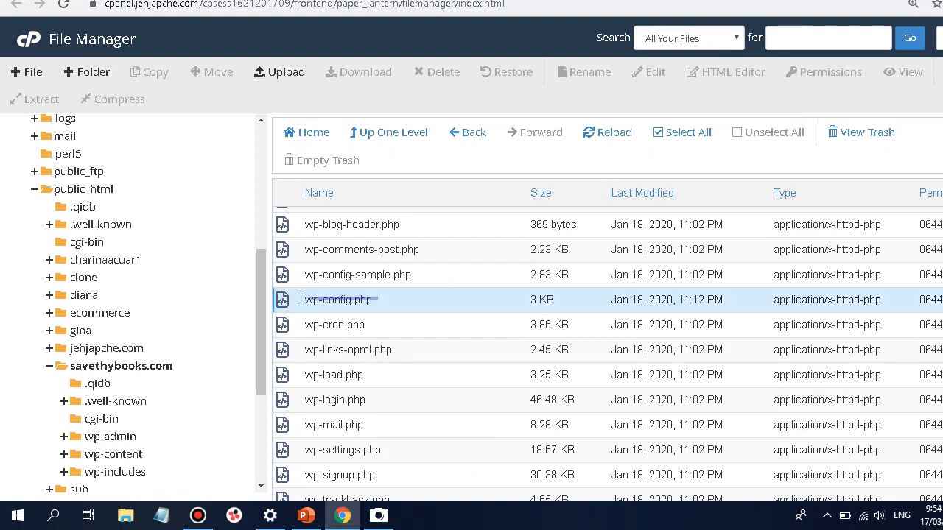
pyautogui.keyDown('ctrl'); pyautogui.click(311, 323); pyautogui.keyUp('ctrl')
pyautogui.click(402, 298)
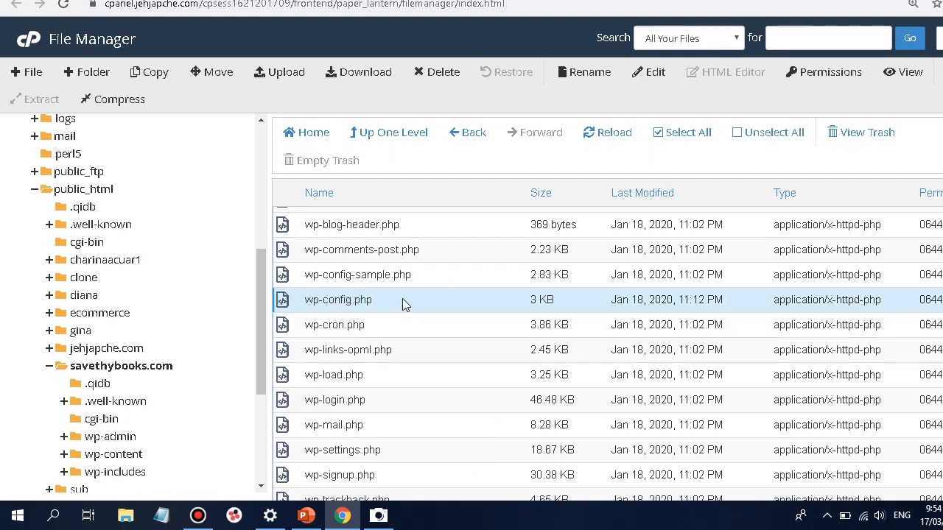
# Start a new Notepad note headed 'Wp_config.php'
pyautogui.click(165, 519)
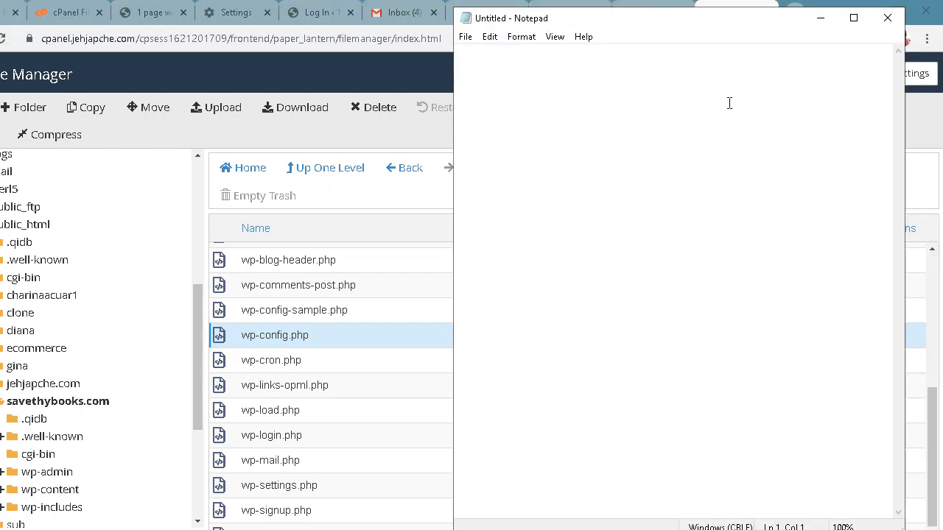
pyautogui.write('Wp_config')
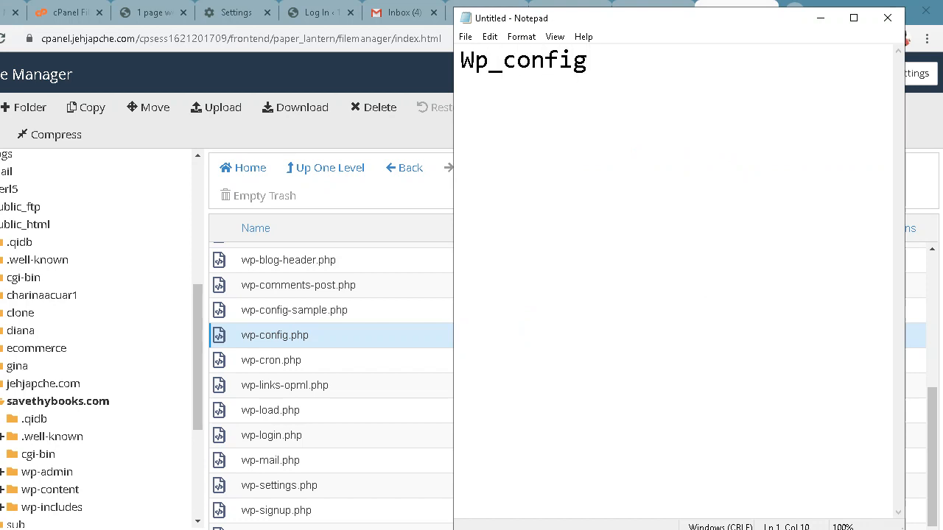
pyautogui.doubleClick(660, 67)
pyautogui.click(664, 80)
pyautogui.write('.php')
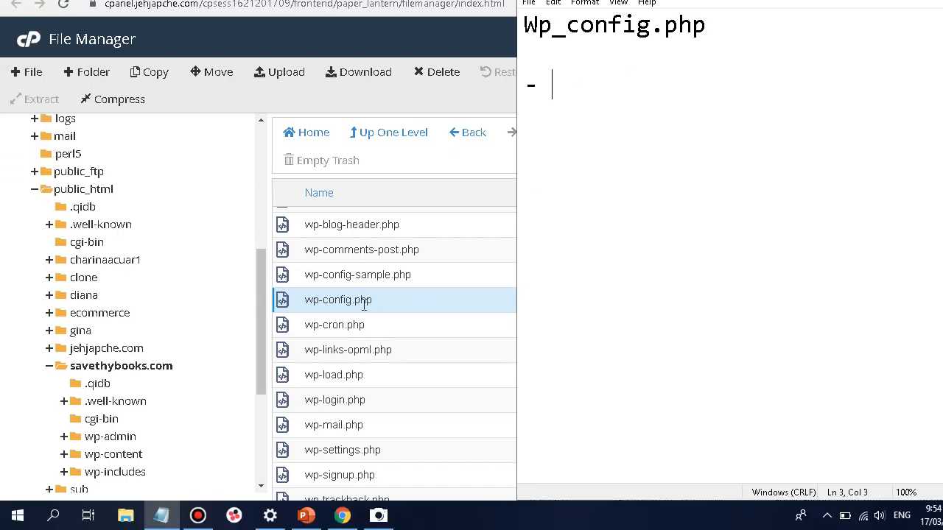
# View wp-config.php in a new tab, showing its MySQL database name, user, password and host
pyautogui.rightClick(394, 299)
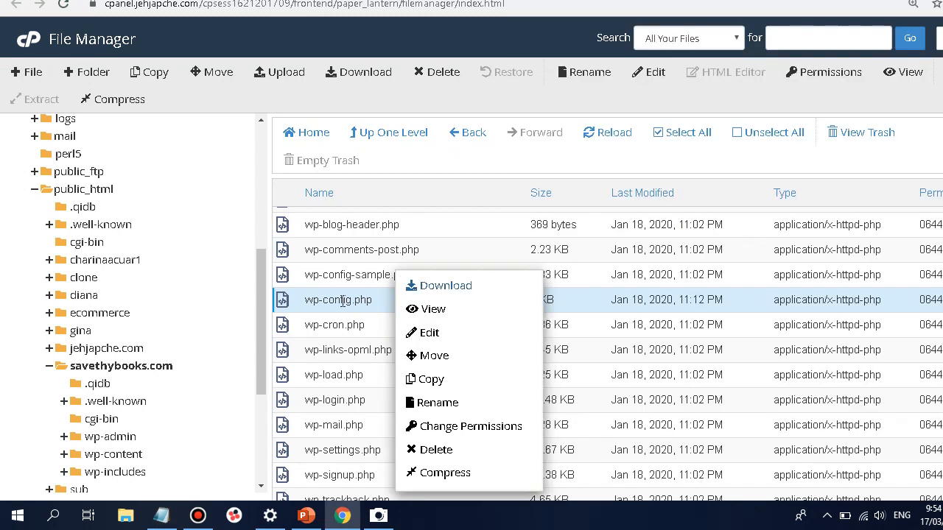
pyautogui.click(431, 308)
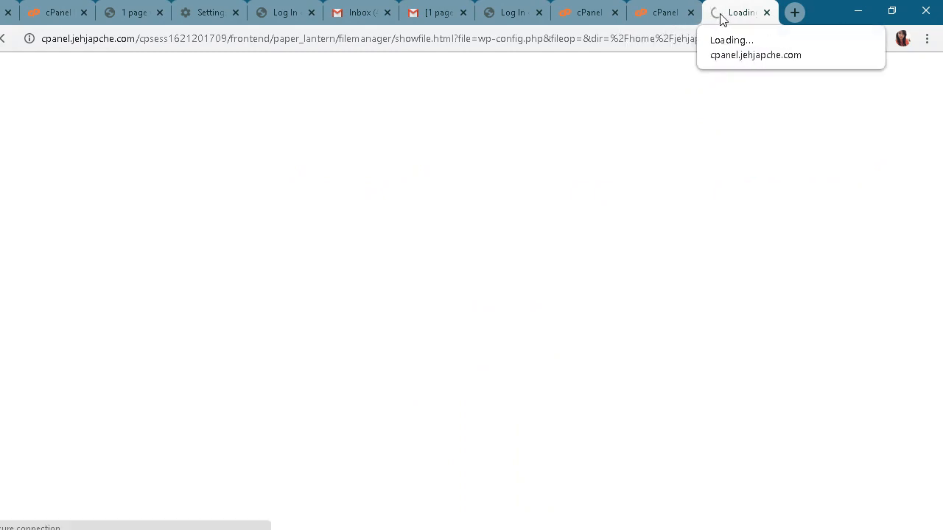
pyautogui.click(378, 516)
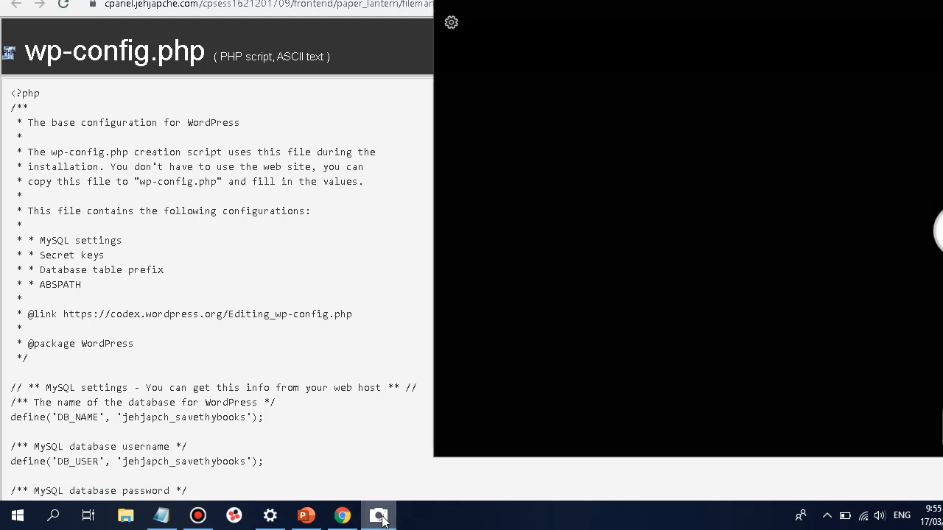
pyautogui.click(379, 517)
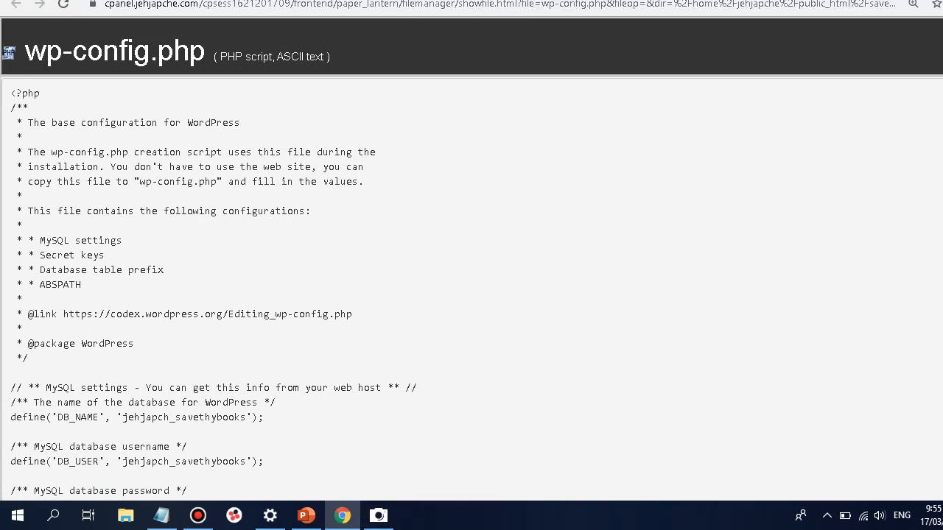
pyautogui.moveTo(378, 516)
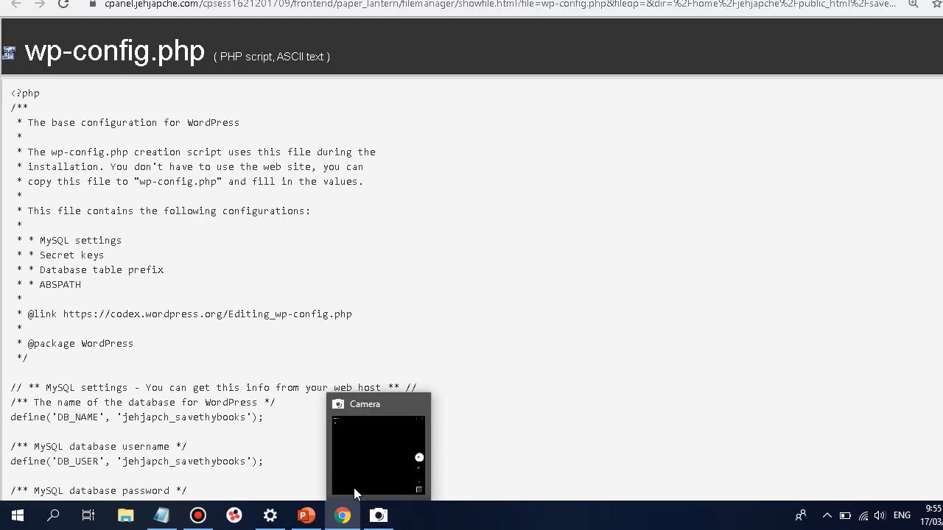
pyautogui.scroll(-4, 248, 291)
pyautogui.scroll(1, 264, 289)
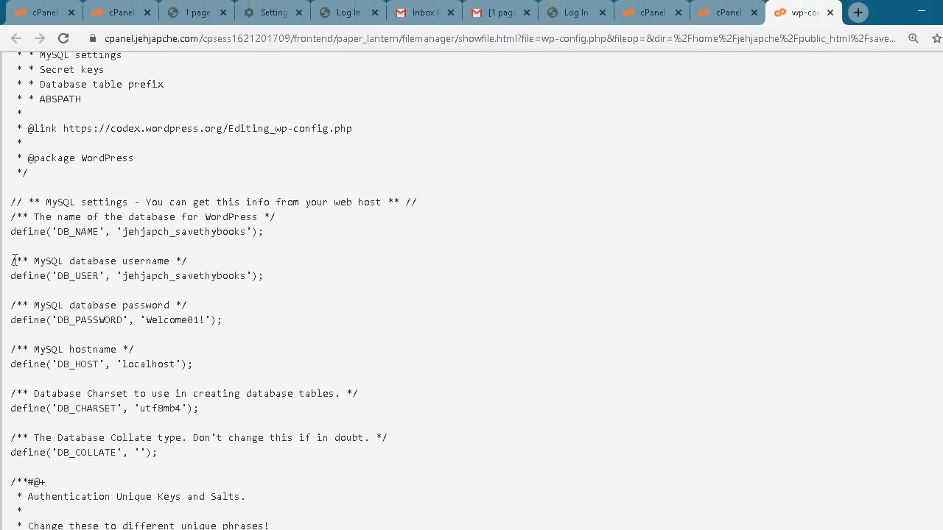
# Copy the 'MySQL database username' comment from wp-config.php into the Notepad note
pyautogui.moveTo(36, 262); pyautogui.dragTo(176, 262)
pyautogui.hotkey('ctrl', 'c')
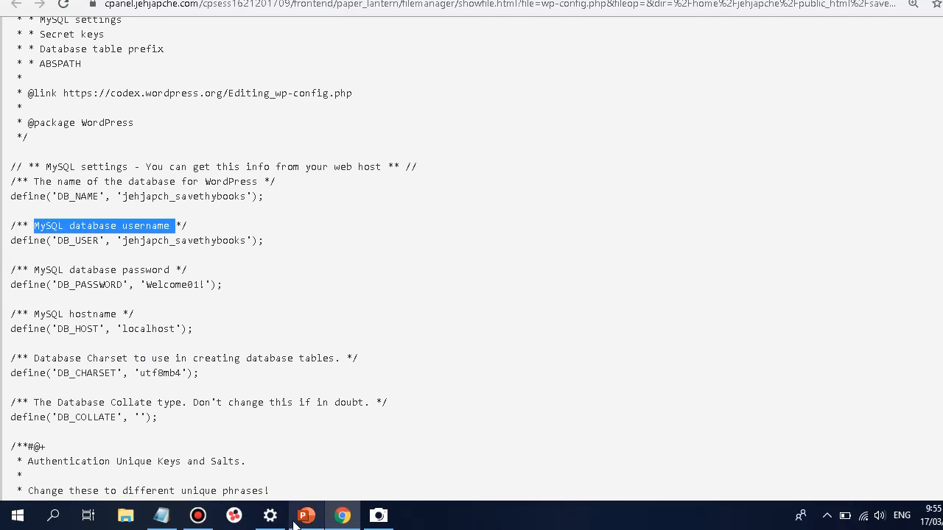
pyautogui.click(161, 516)
pyautogui.hotkey('ctrl', 'v')
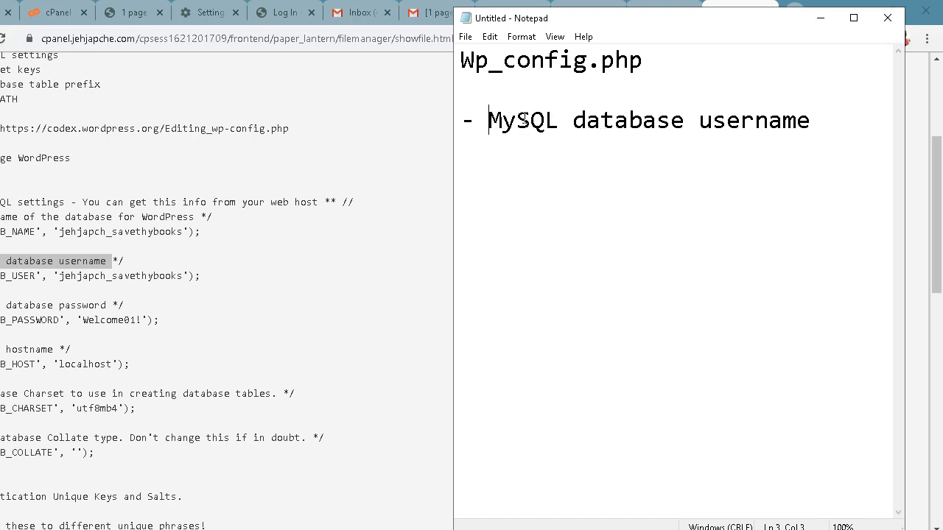
pyautogui.moveTo(488, 120); pyautogui.dragTo(868, 121)
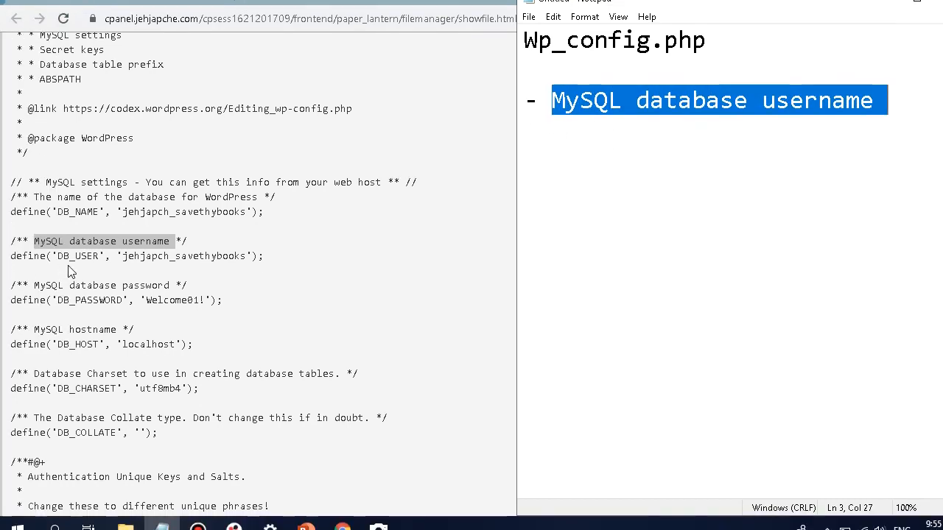
# Copy the DB_USER value from wp-config.php onto the next line of the note
pyautogui.click(122, 255)
pyautogui.moveTo(122, 256); pyautogui.dragTo(246, 267)
pyautogui.hotkey('ctrl', 'c')
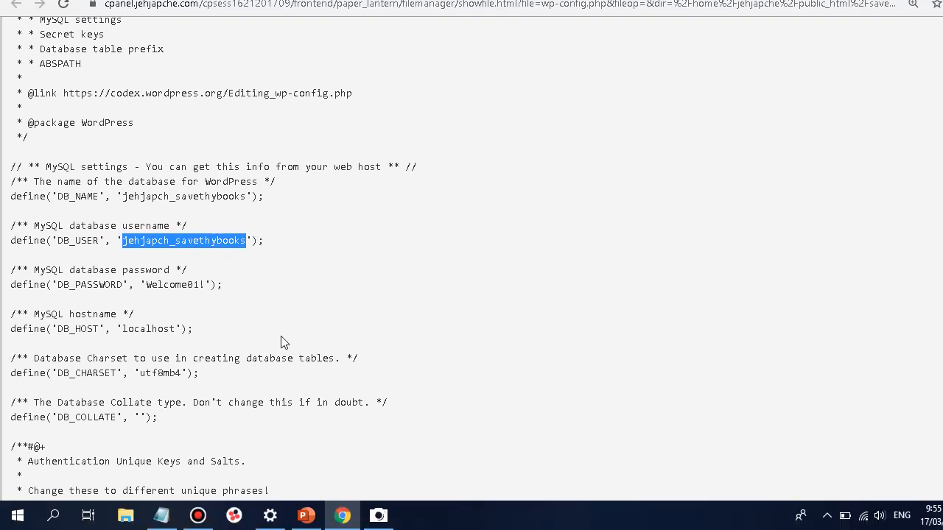
pyautogui.click(161, 515)
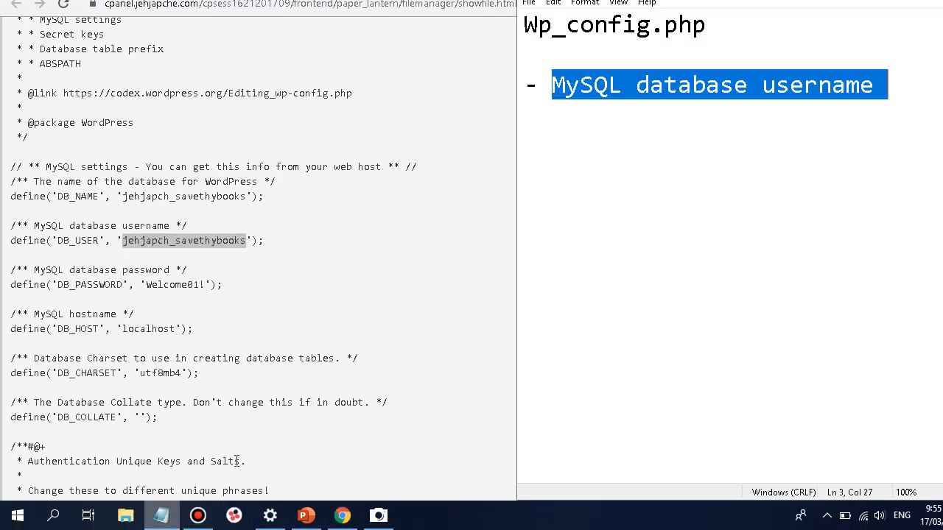
pyautogui.click(902, 79)
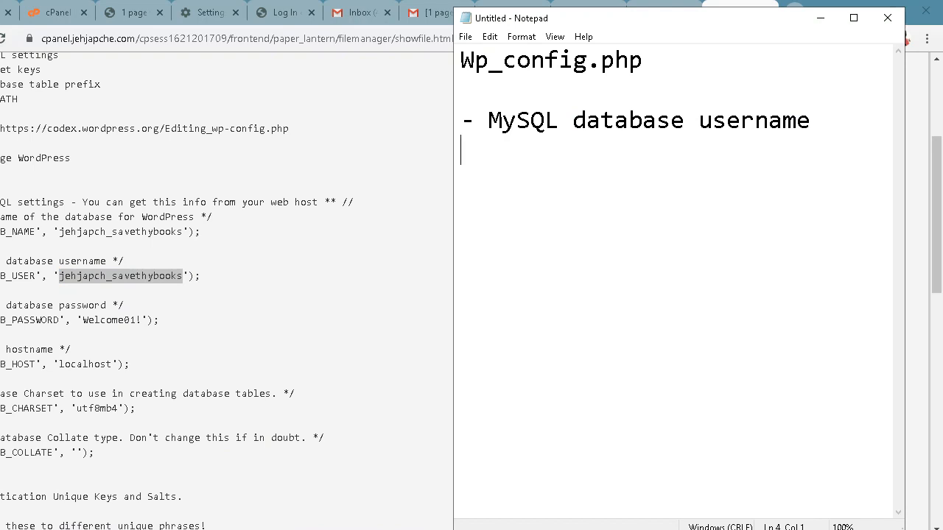
pyautogui.hotkey('ctrl', 'v')
pyautogui.moveTo(774, 160); pyautogui.dragTo(412, 156)
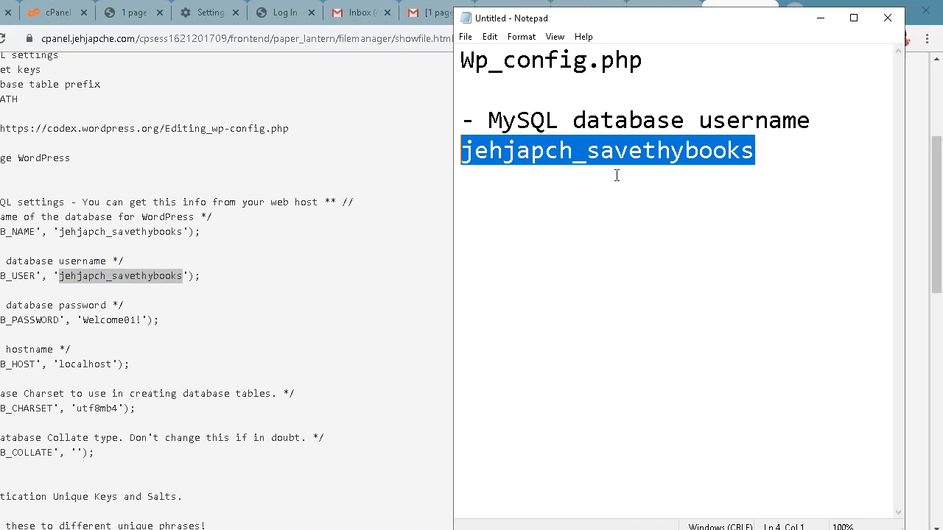
pyautogui.click(753, 157)
pyautogui.click(199, 233)
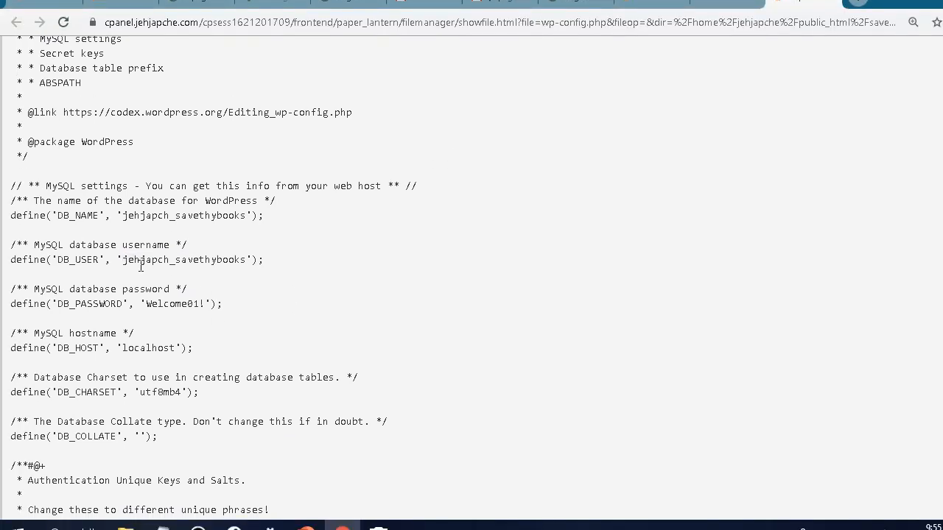
pyautogui.moveTo(127, 243); pyautogui.dragTo(242, 246)
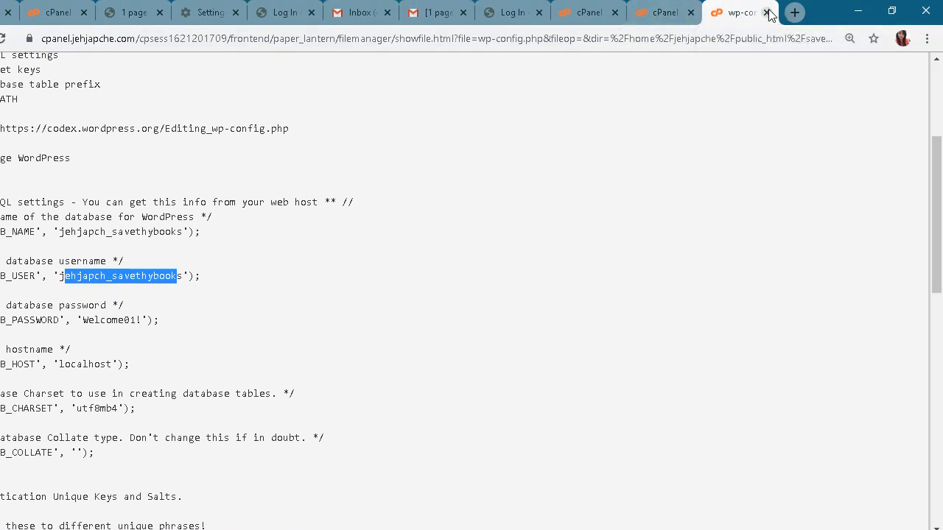
# Close the wp-config.php tab and open phpMyAdmin from the cPanel Databases section
pyautogui.click(767, 14)
pyautogui.click(659, 18)
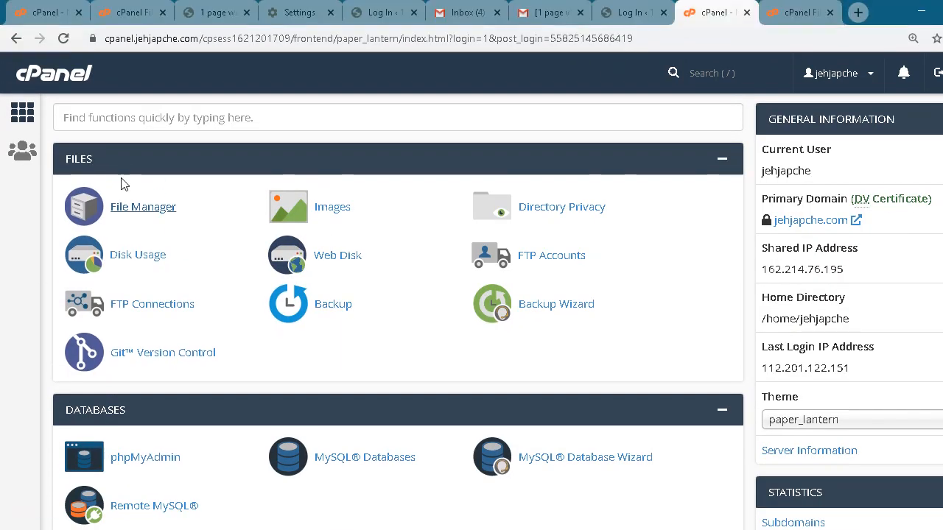
pyautogui.scroll(-4, 210, 272)
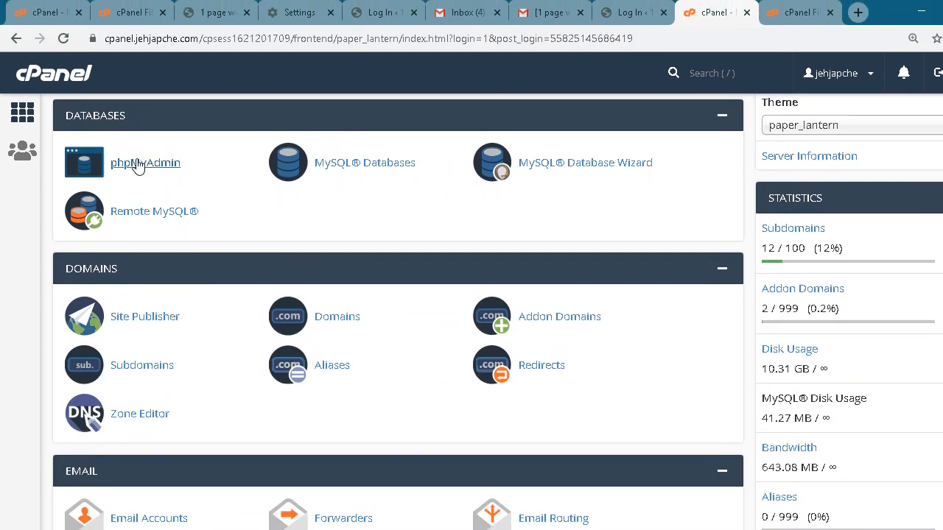
pyautogui.click(138, 155)
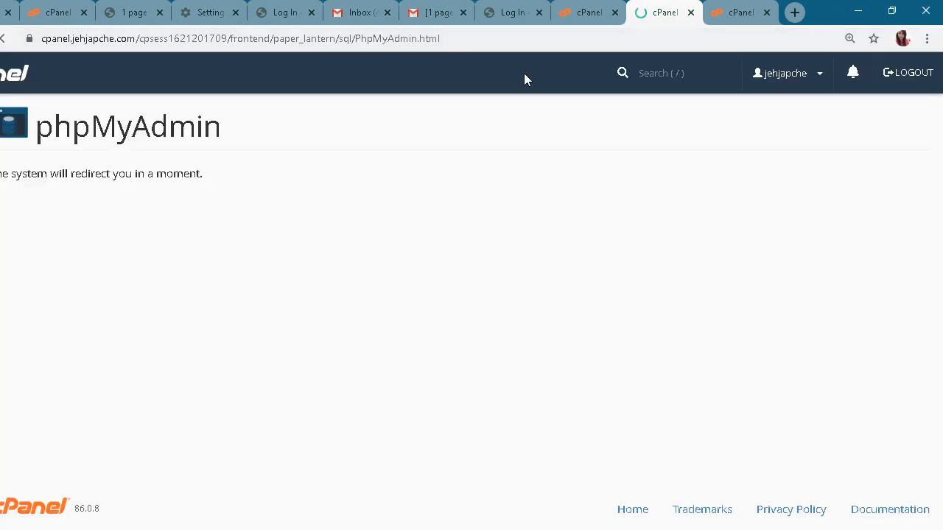
pyautogui.moveTo(35, 127); pyautogui.dragTo(280, 128)
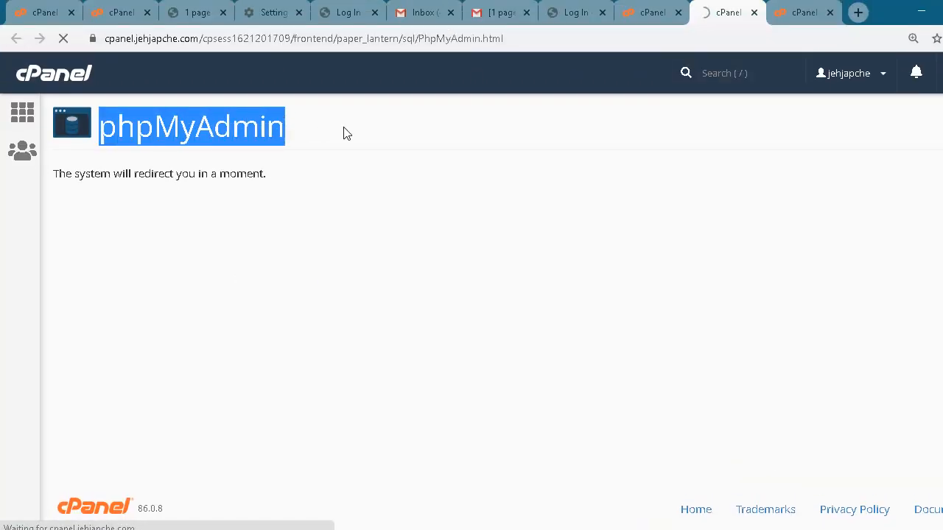
pyautogui.click(322, 132)
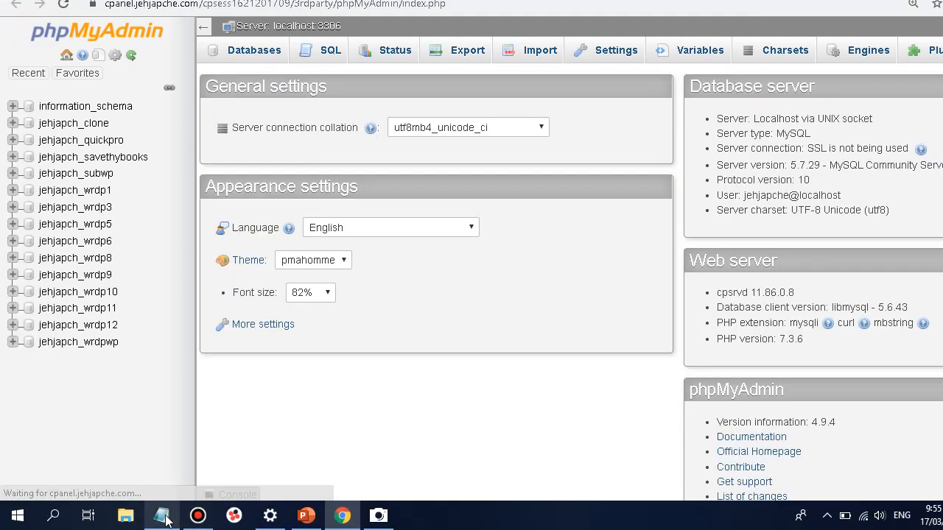
# Check the database username recorded in the Notepad note, then return to phpMyAdmin
pyautogui.click(166, 520)
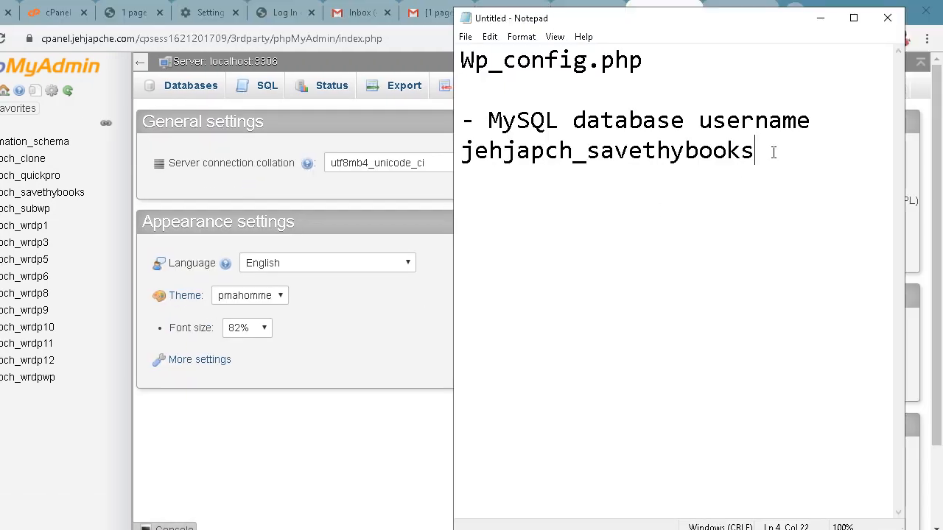
pyautogui.moveTo(773, 152); pyautogui.dragTo(485, 168)
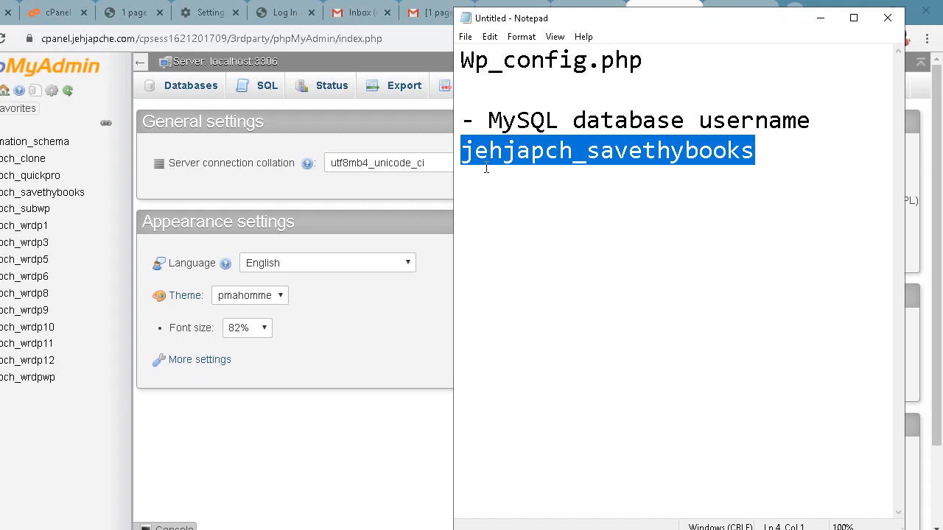
pyautogui.click(520, 155)
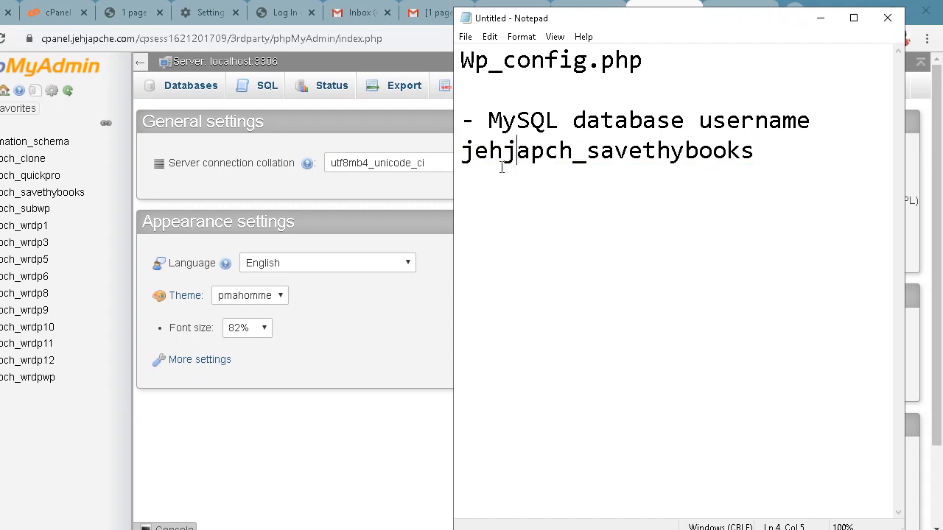
pyautogui.click(380, 517)
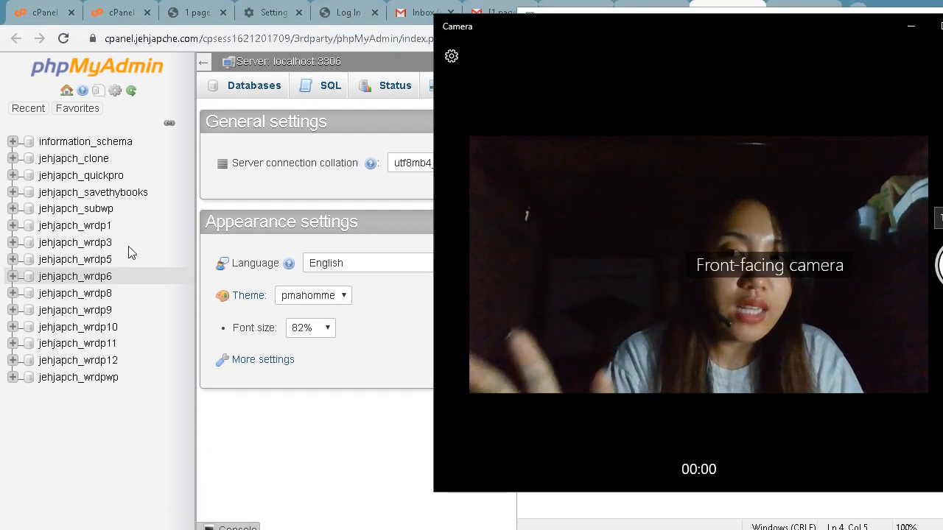
# Open the savethybooks database and paste the wp_users table name on a new line of the note
pyautogui.click(92, 192)
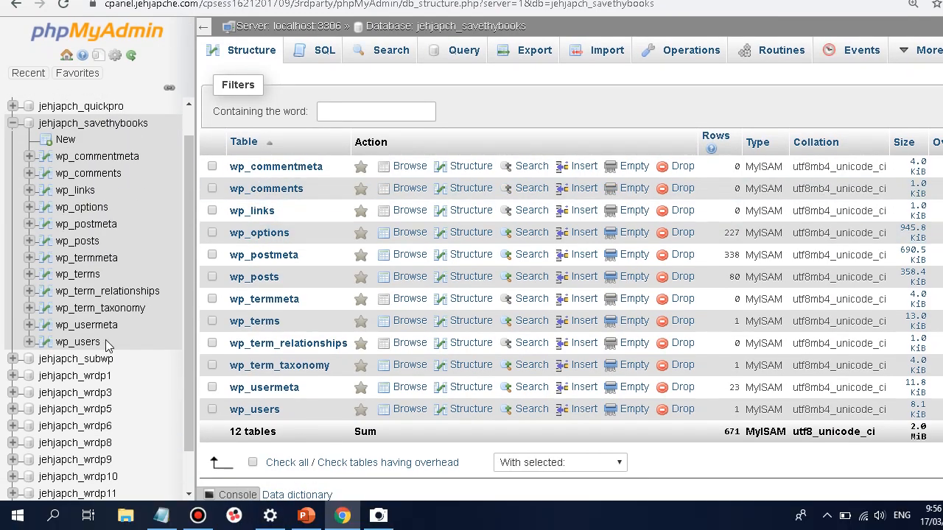
pyautogui.moveTo(109, 349); pyautogui.dragTo(54, 343)
pyautogui.hotkey('ctrl', 'c')
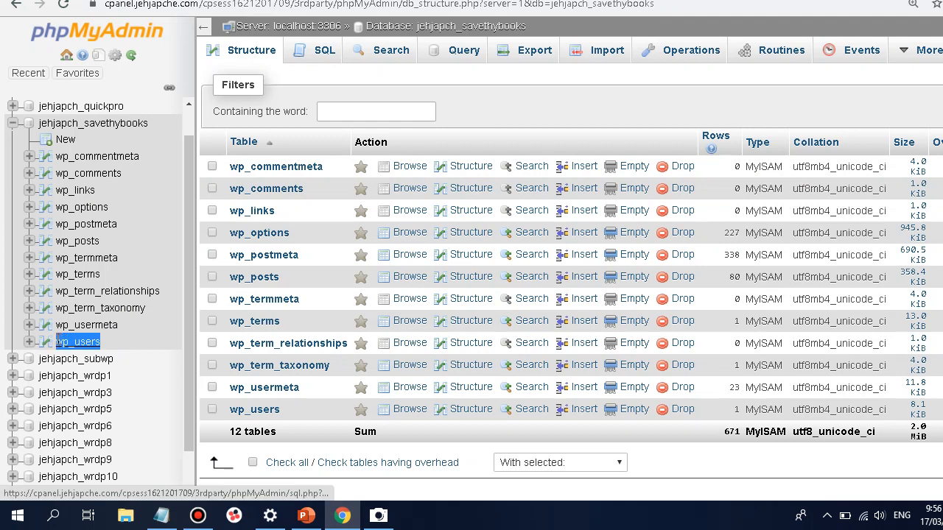
pyautogui.click(161, 515)
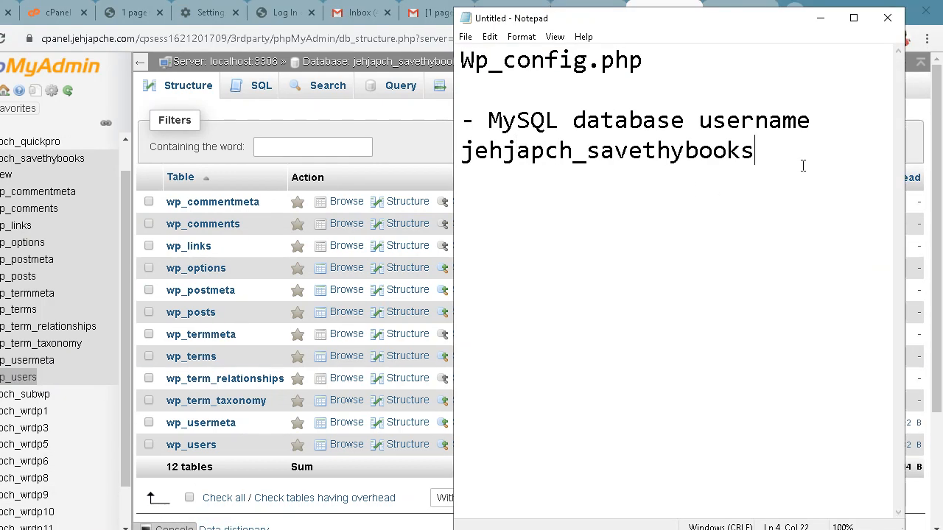
pyautogui.press('Return')
pyautogui.press('Return')
pyautogui.hotkey('ctrl', 'v')
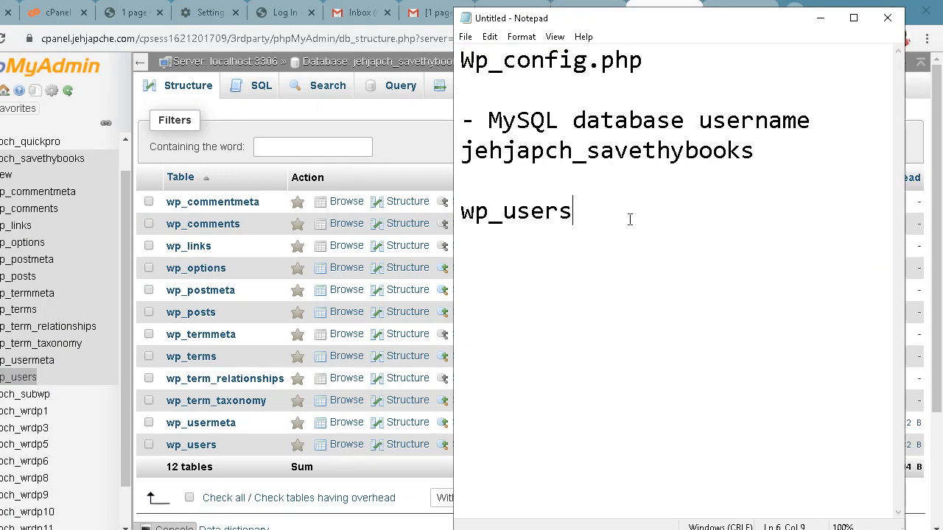
pyautogui.moveTo(595, 220); pyautogui.dragTo(426, 207)
pyautogui.click(626, 215)
pyautogui.moveTo(608, 210); pyautogui.dragTo(462, 202)
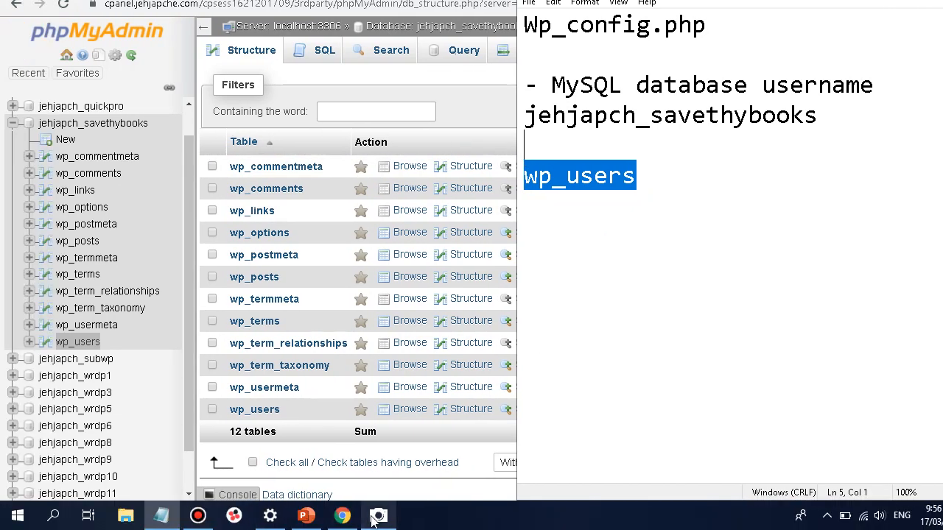
pyautogui.click(377, 518)
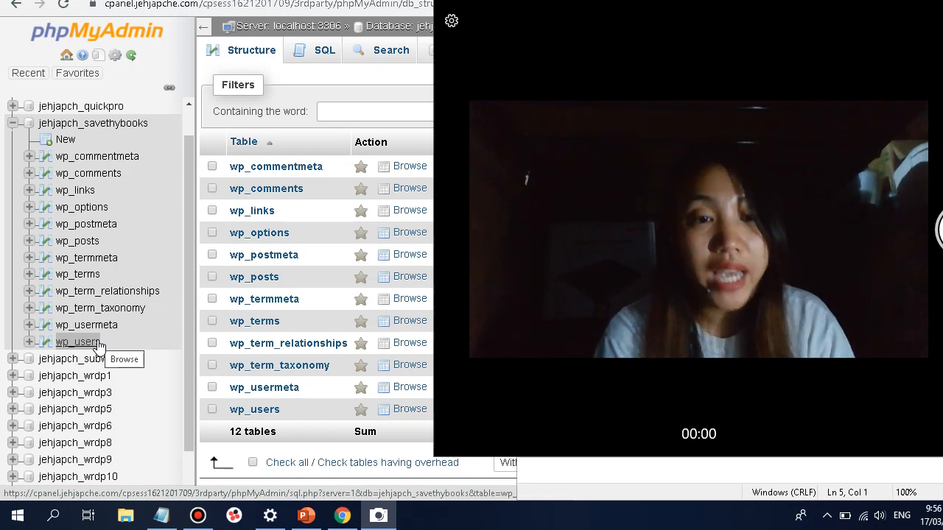
# Browse the wp_users table and open its single user row (ID 1) for editing
pyautogui.click(77, 342)
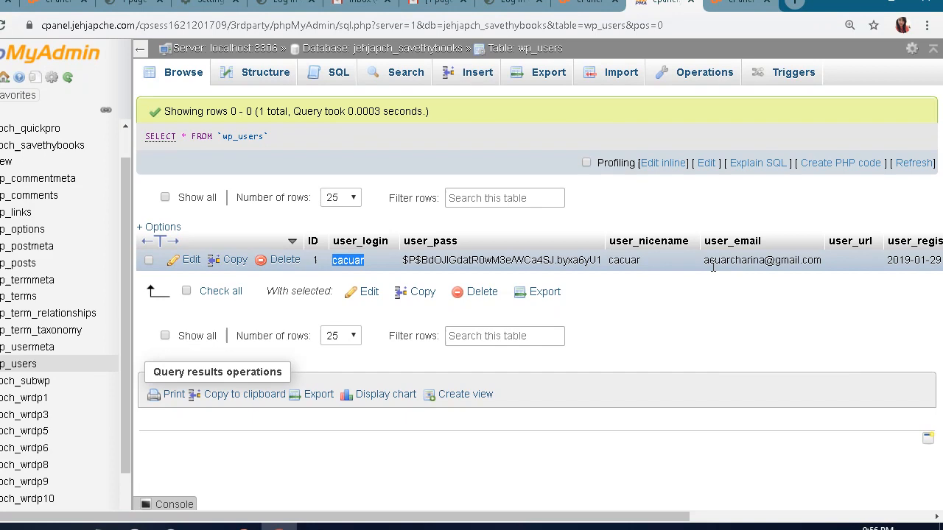
pyautogui.click(831, 265)
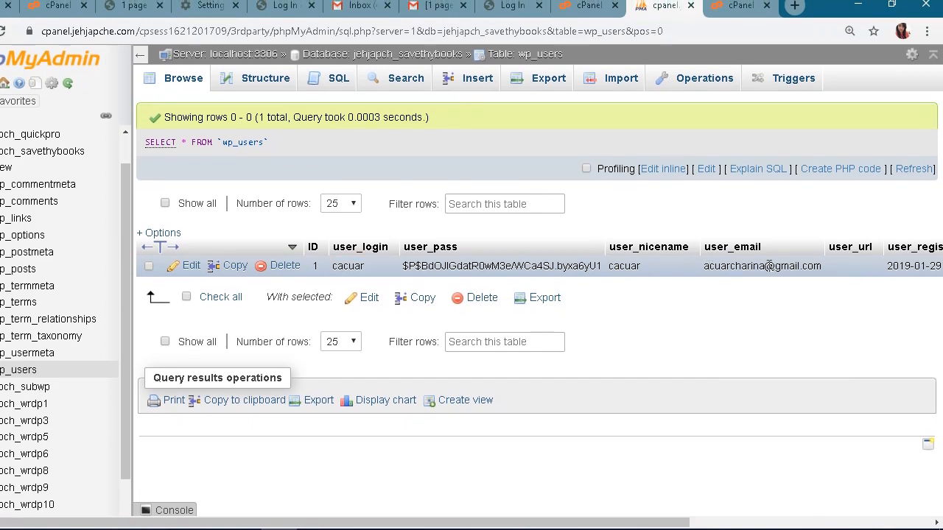
pyautogui.moveTo(707, 266); pyautogui.dragTo(813, 280)
pyautogui.click(816, 287)
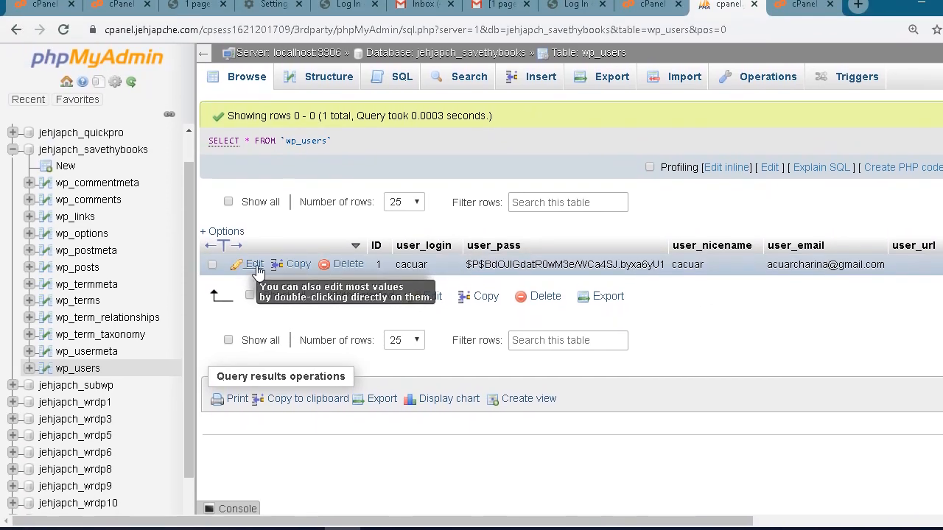
pyautogui.click(258, 270)
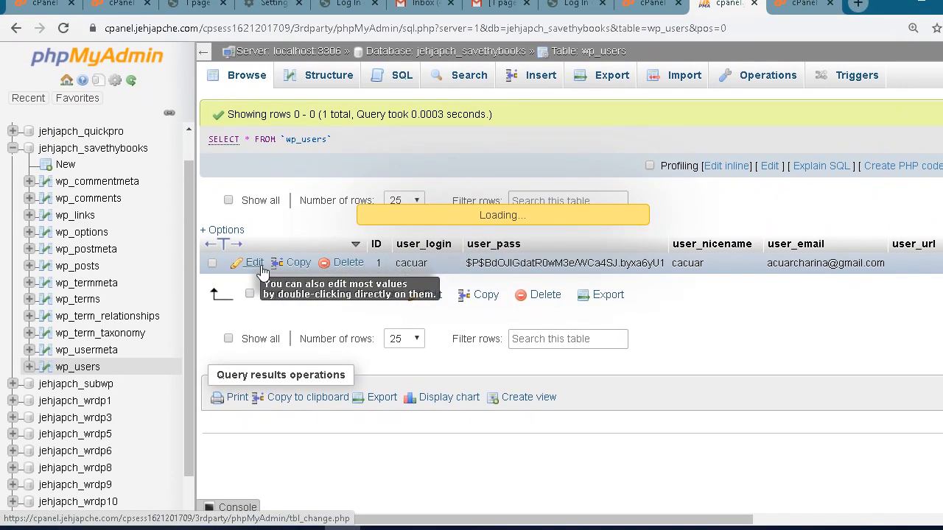
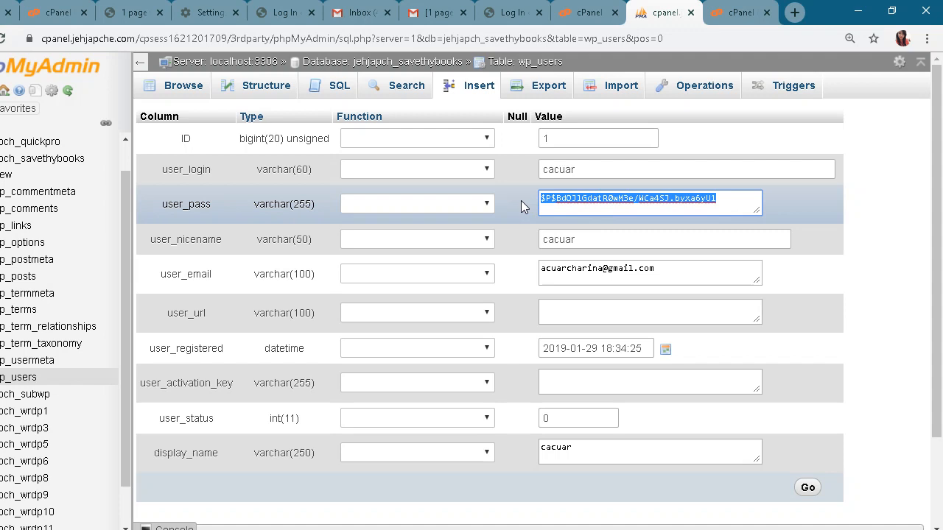
pyautogui.press('BackSpace')
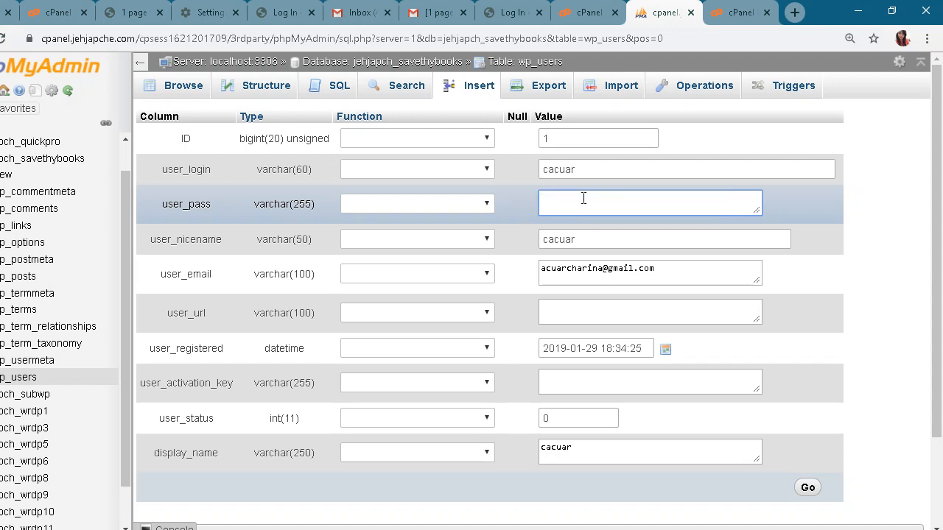
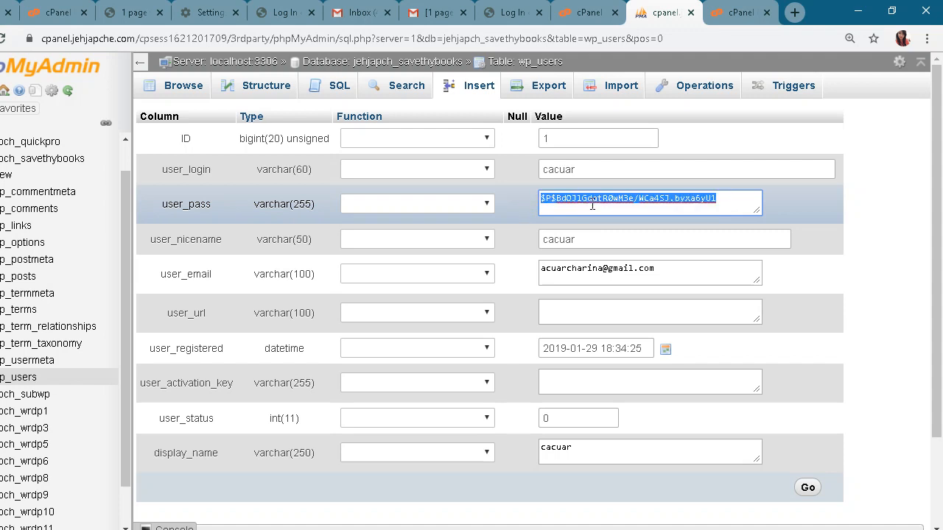
# Clear the old hash from the admin row's user_pass value and enter the new plain-text password
pyautogui.press('BackSpace')
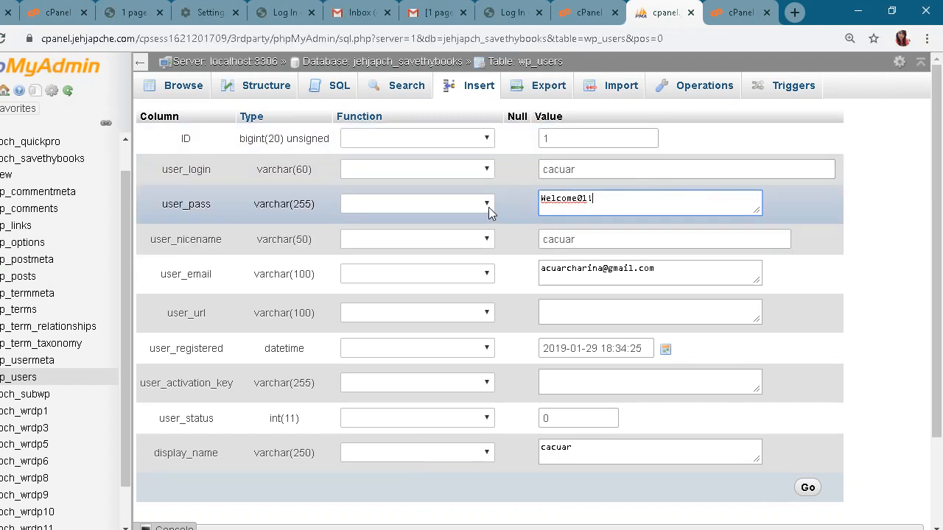
# Set the user_pass Function to MD5 so the new password is hashed on save
pyautogui.click(488, 202)
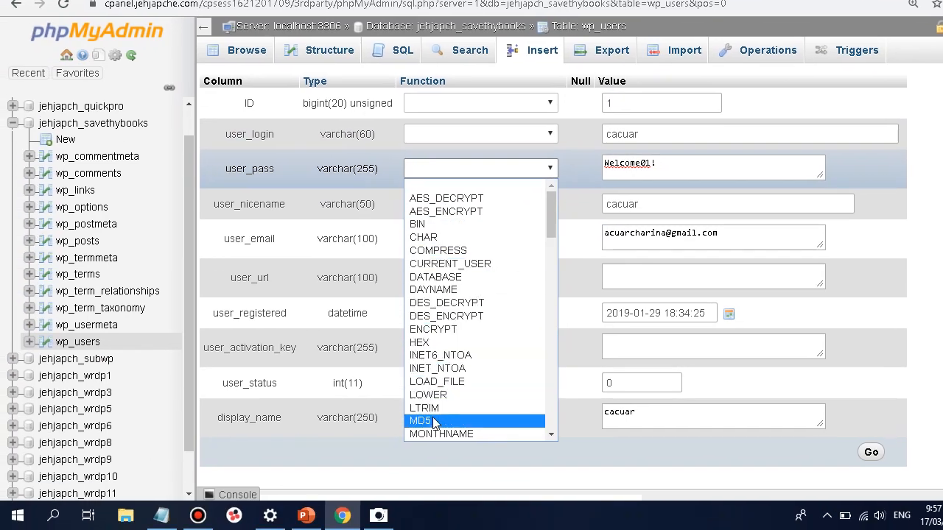
pyautogui.click(433, 421)
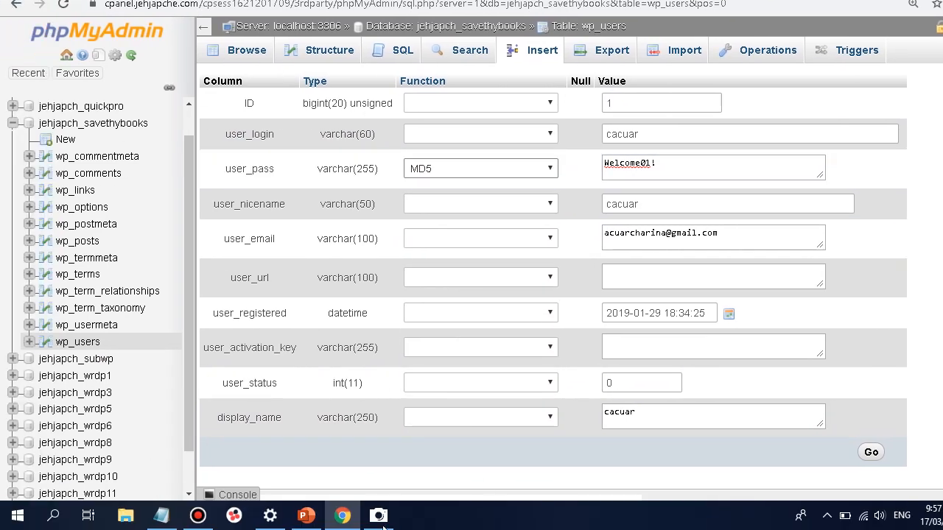
pyautogui.click(378, 517)
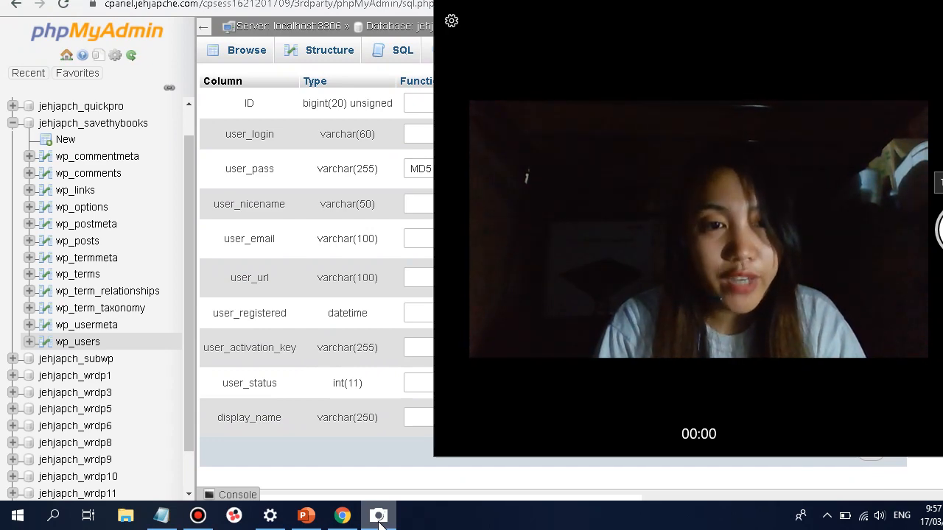
pyautogui.click(378, 515)
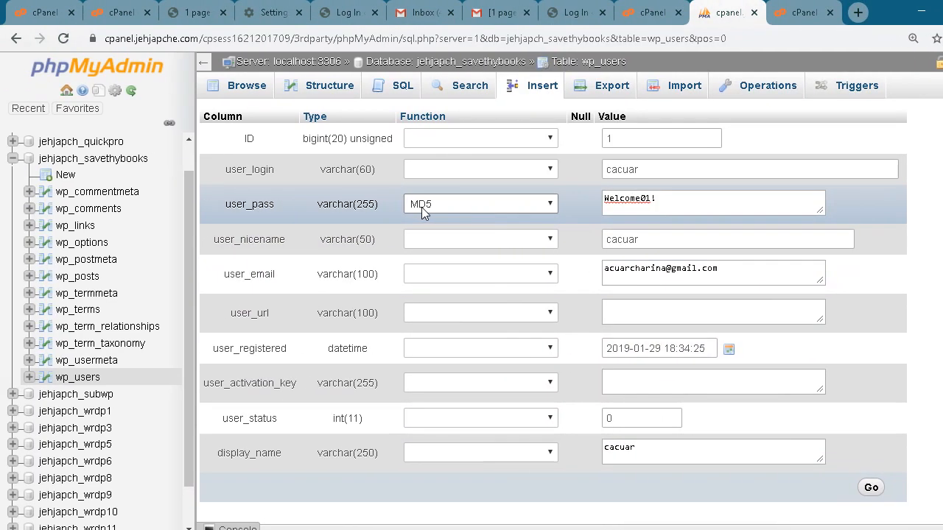
# Save the edited admin row with the MD5-hashed user_pass, then switch to the WordPress login tab
pyautogui.scroll(-3, 529, 218)
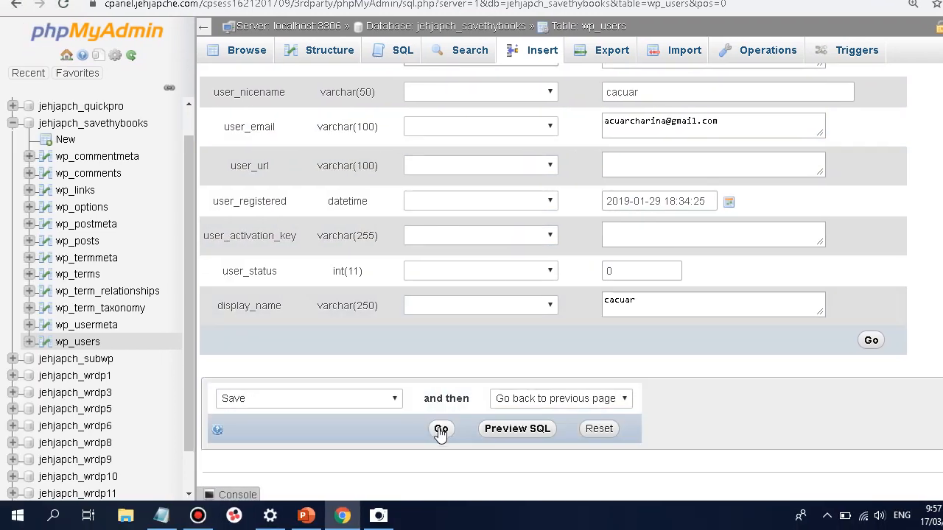
pyautogui.click(440, 429)
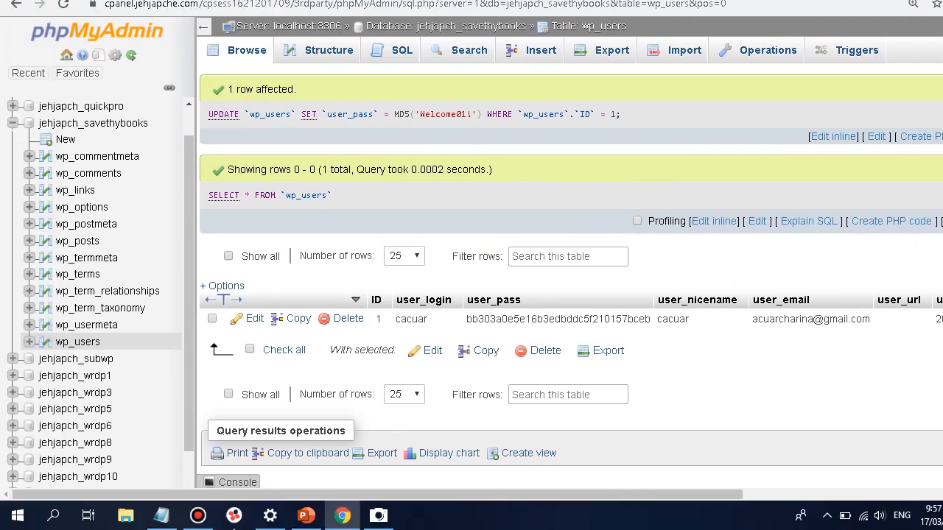
pyautogui.click(383, 519)
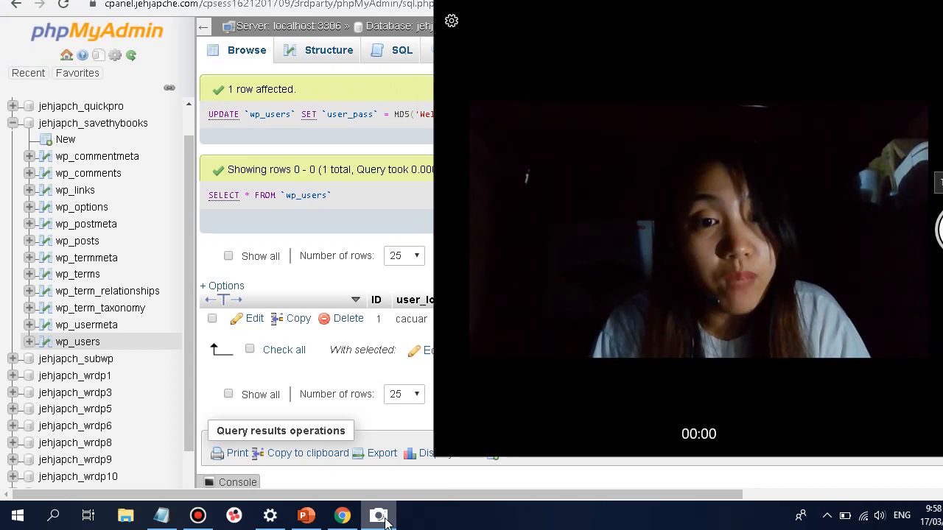
pyautogui.click(378, 515)
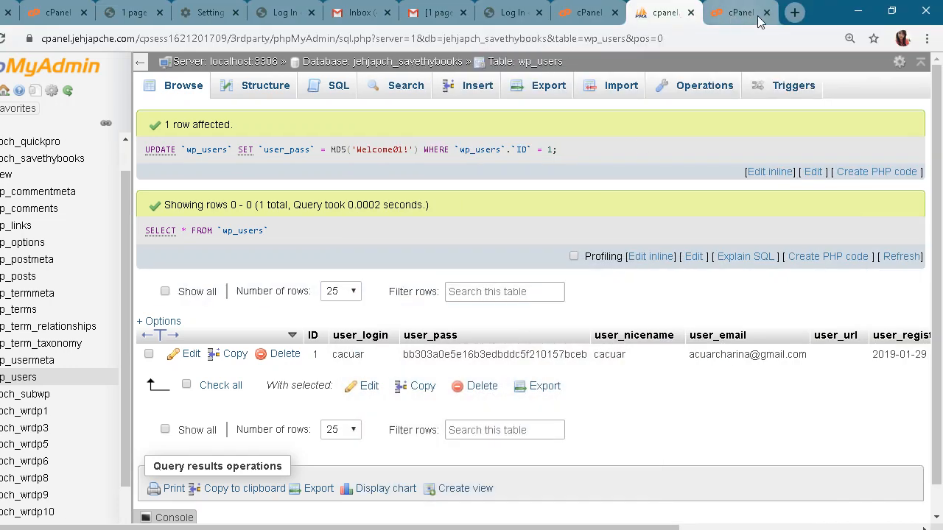
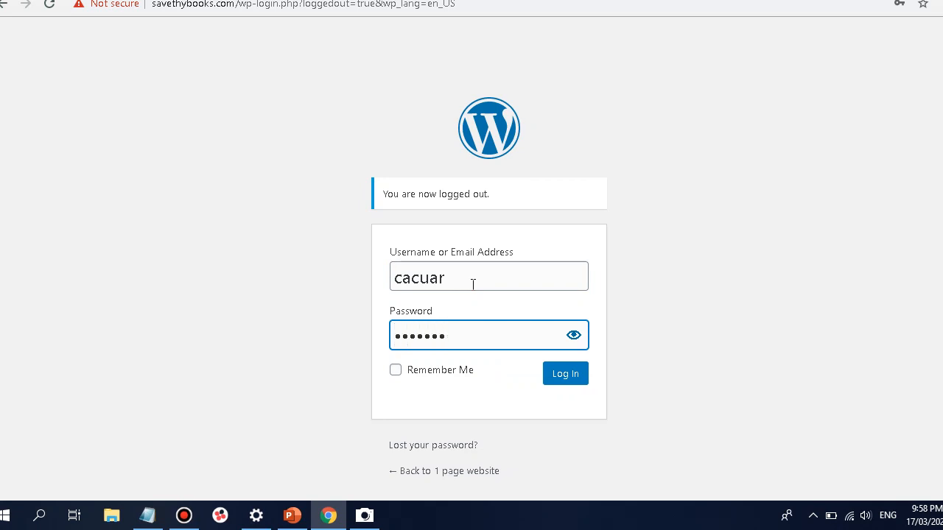
# Enter the rest of the newly reset password and sign in to reach the WordPress admin Dashboard
pyautogui.write('*')
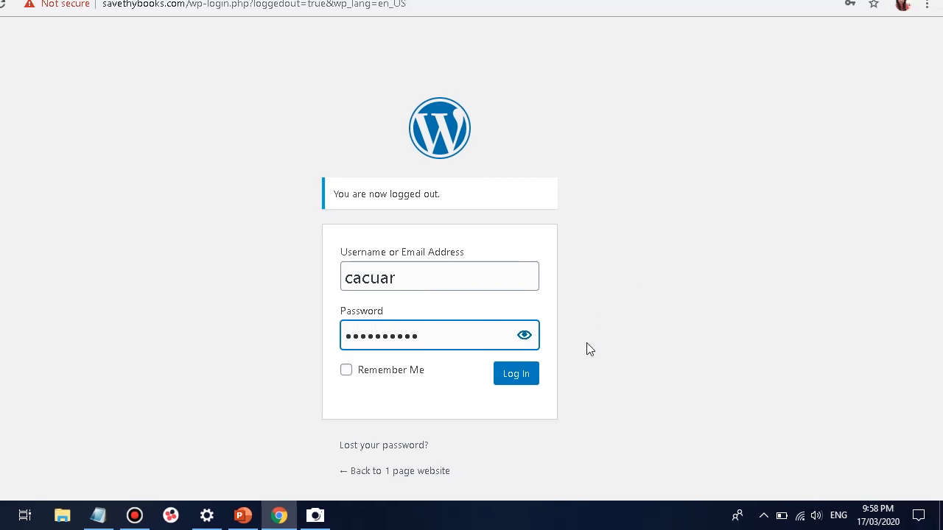
pyautogui.click(507, 382)
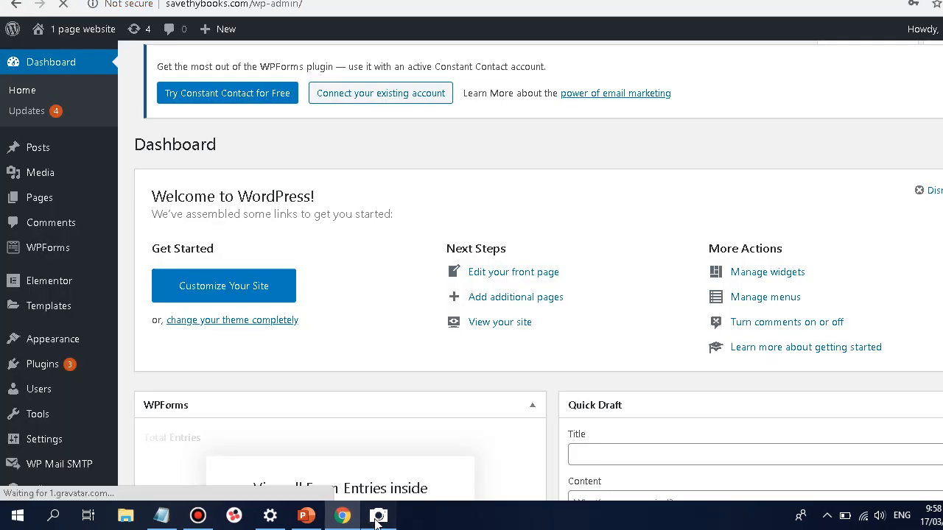
pyautogui.click(377, 515)
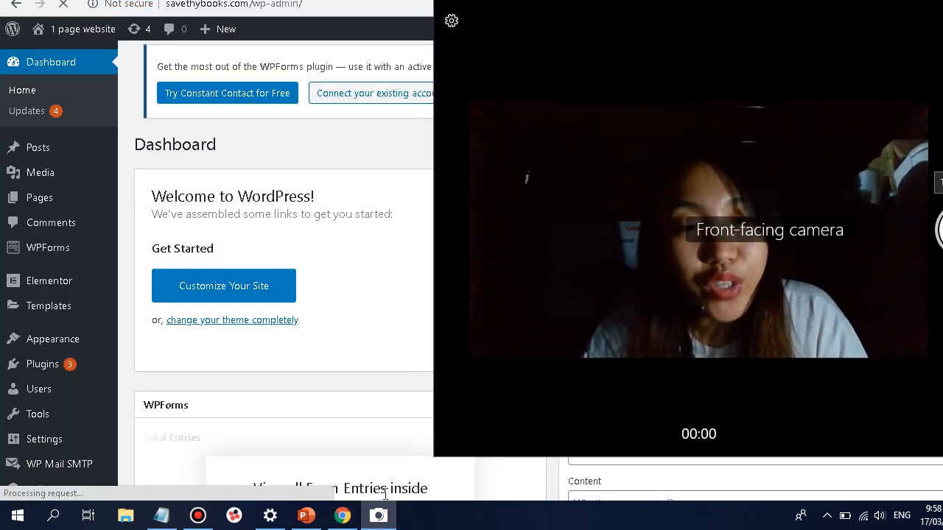